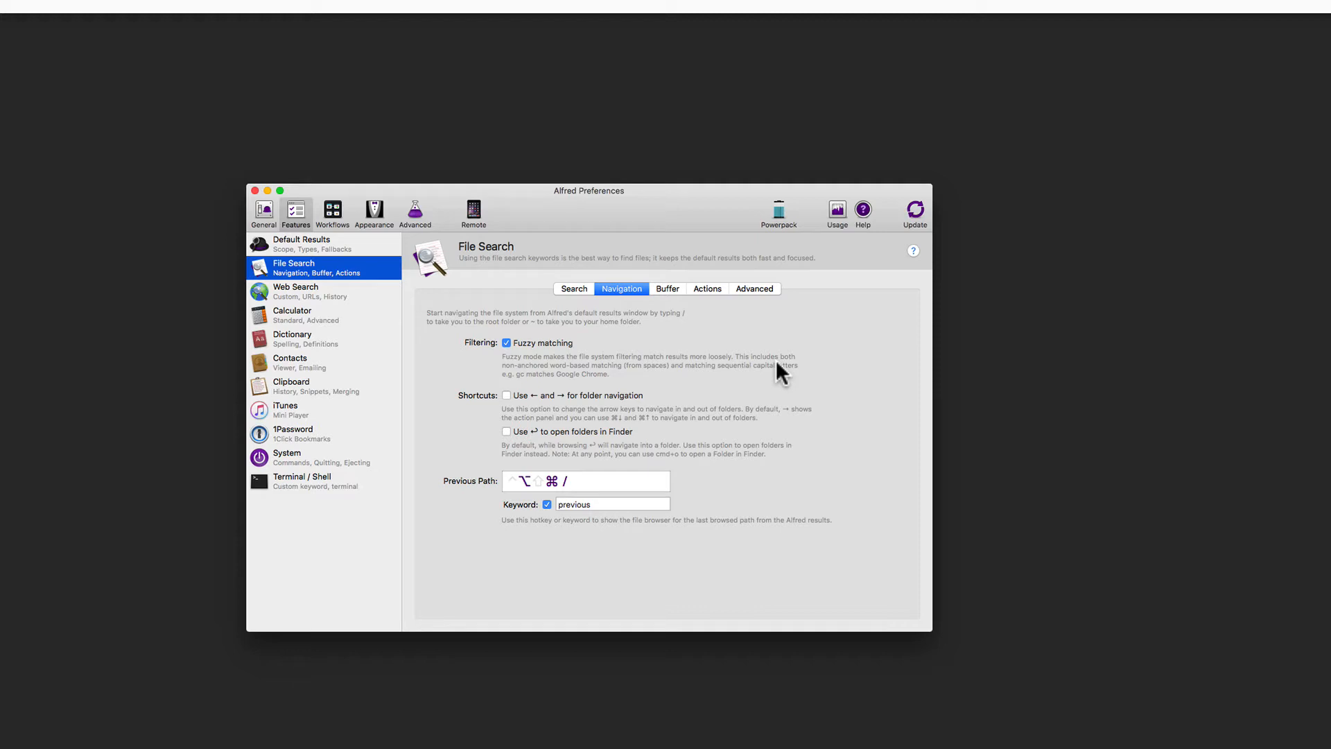
- Show the File Search buffer settings, then search Alfred for "test" and browse into the Test3 folder
left_click(662, 288)
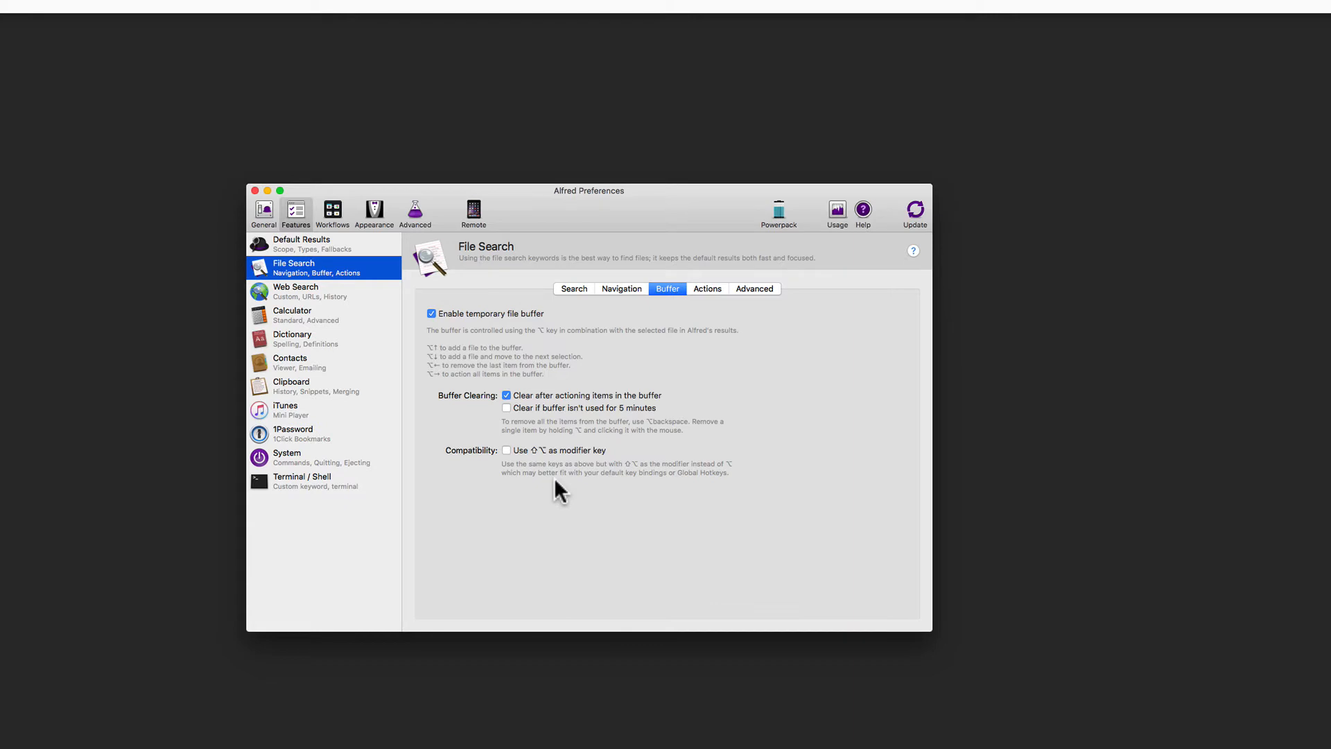
key("alt+space")
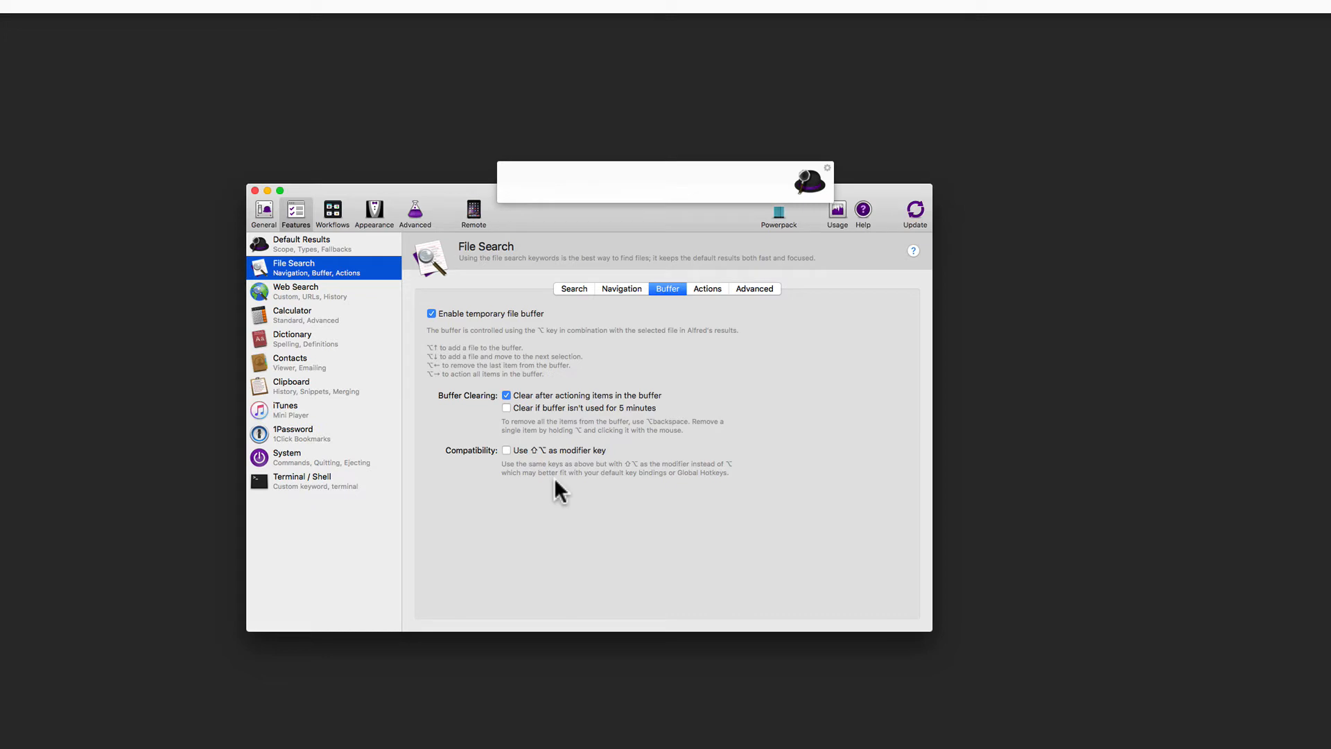
type("test")
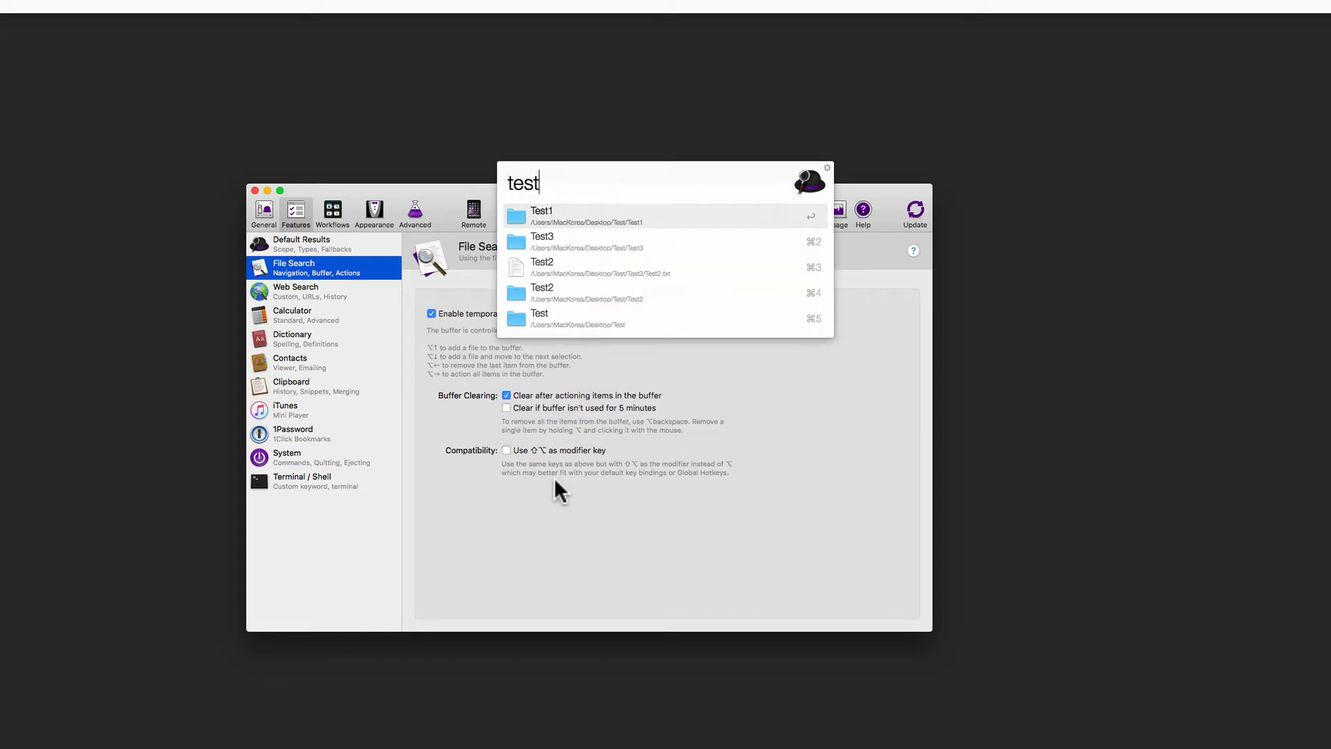
key("Down")
key("Down")
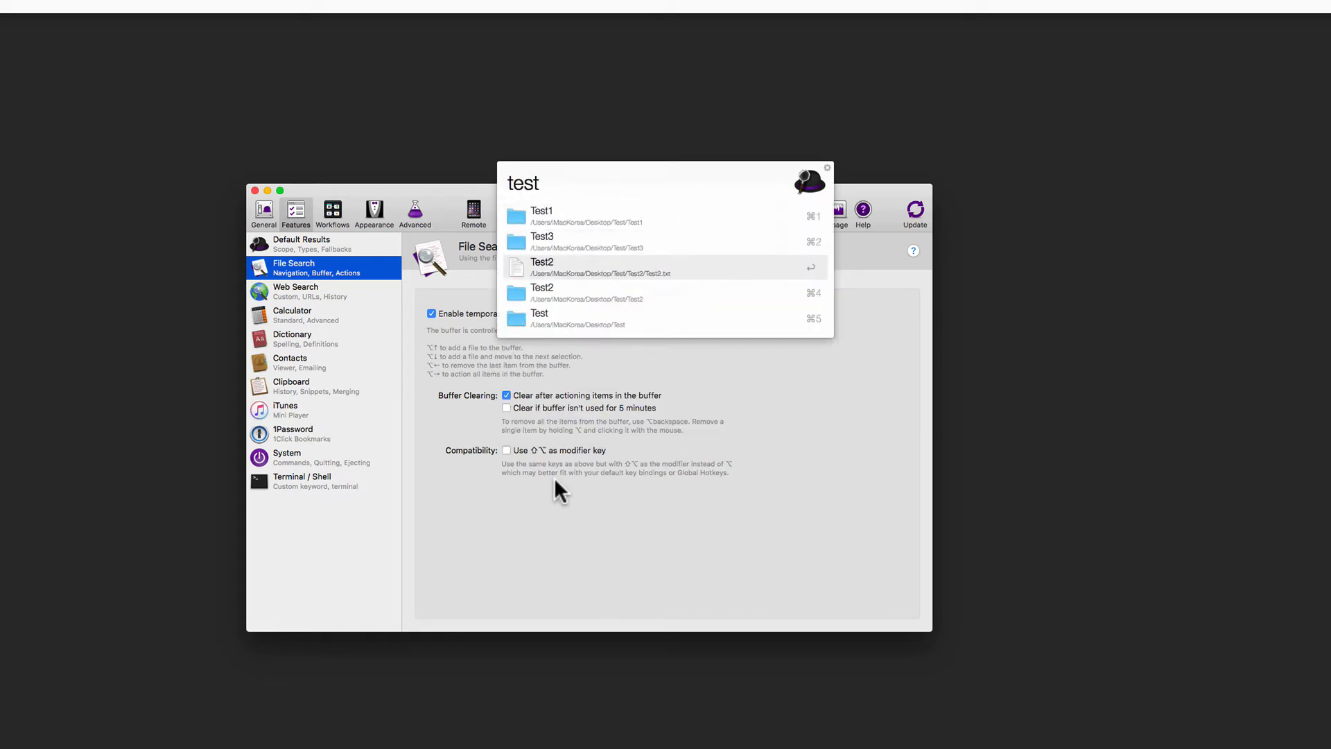
key("Up")
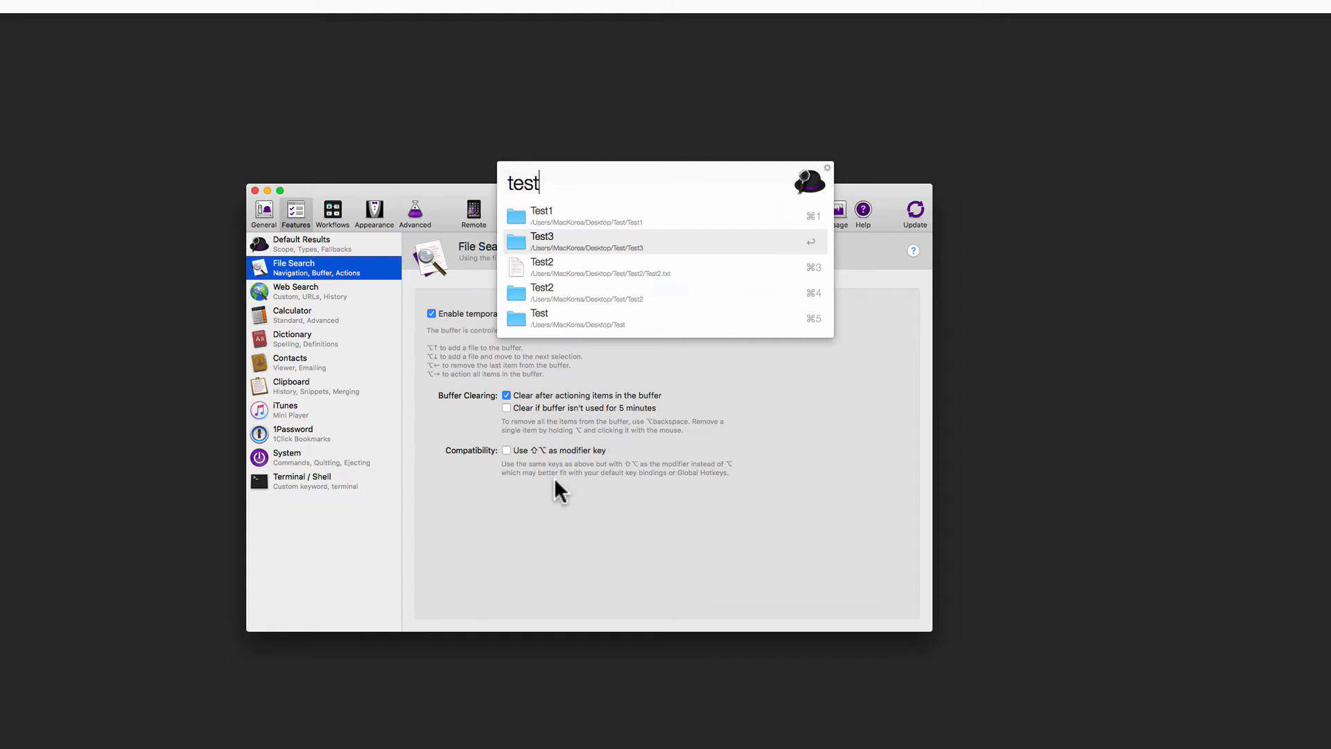
key("super+Down")
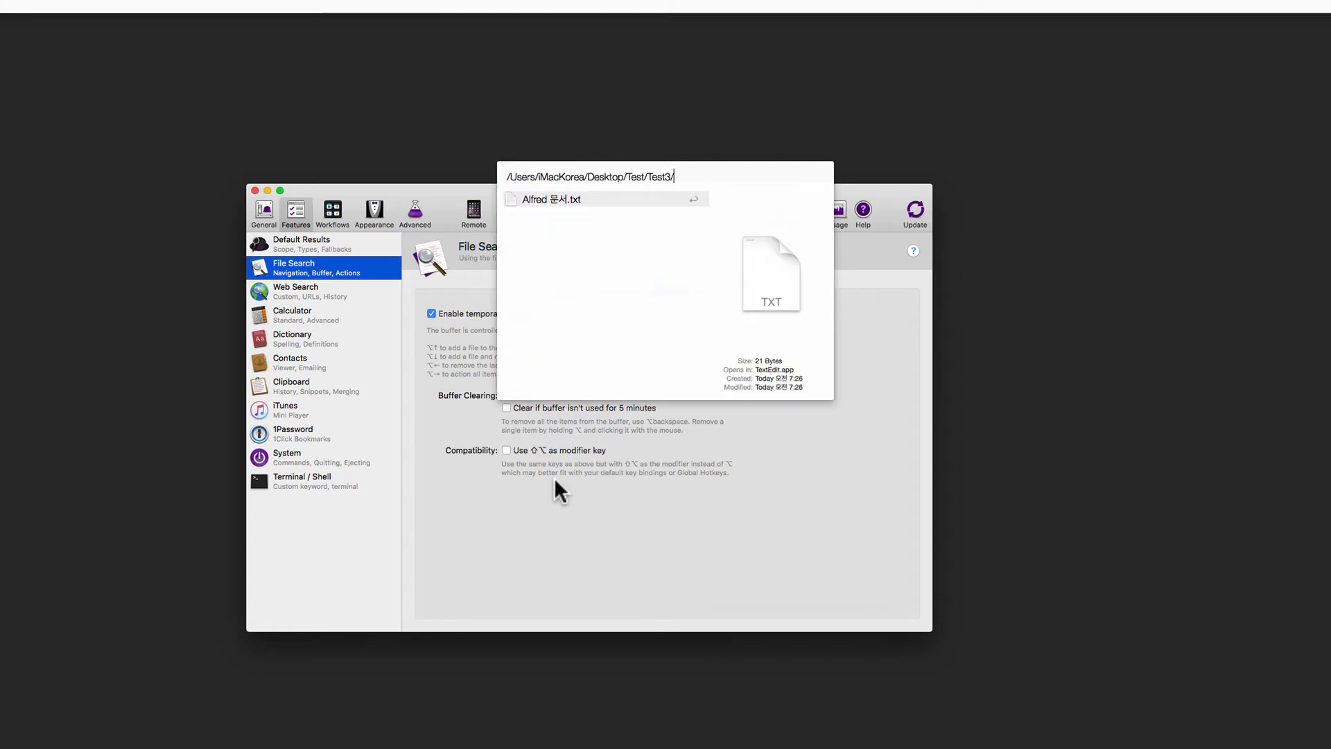
- Go back up to the Test folder, look inside Test2, and browse into the Test1 folder
key("super+Up")
key("Up")
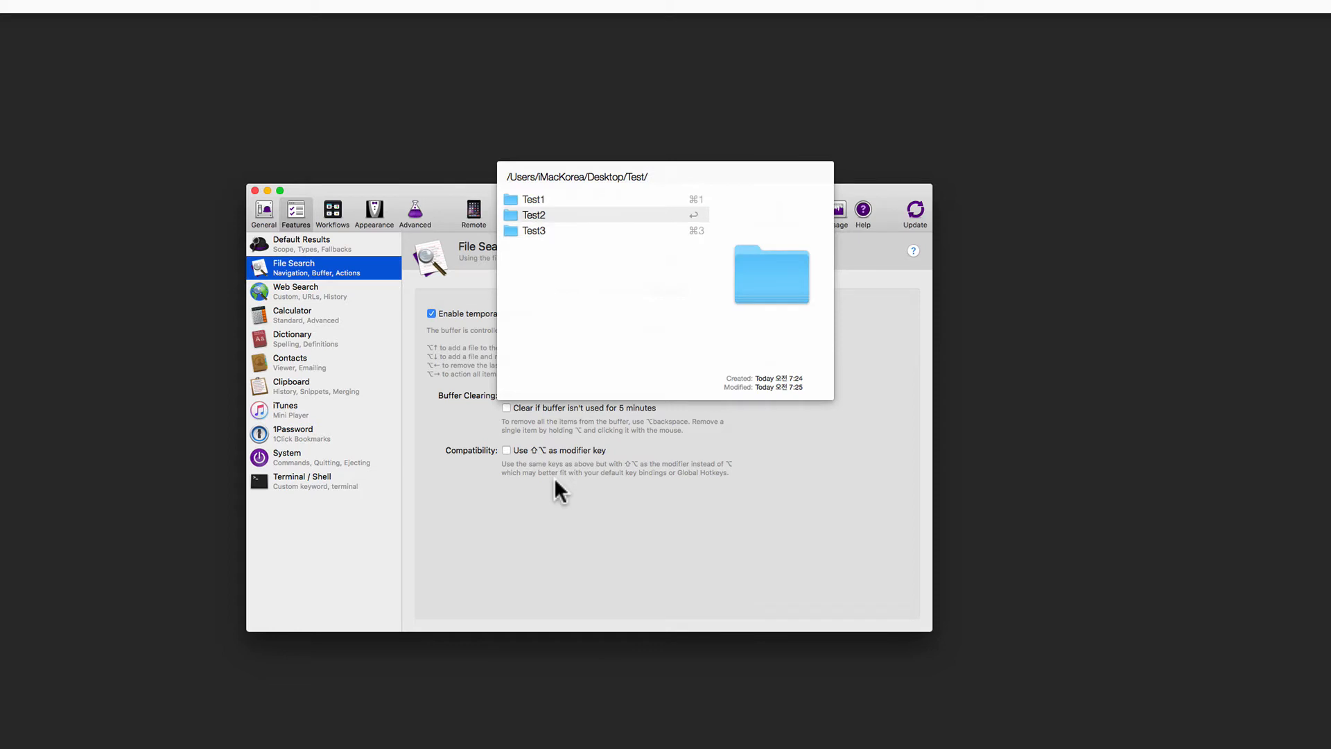
key("super+Down")
key("super+Up")
key("Up")
key("super+Down")
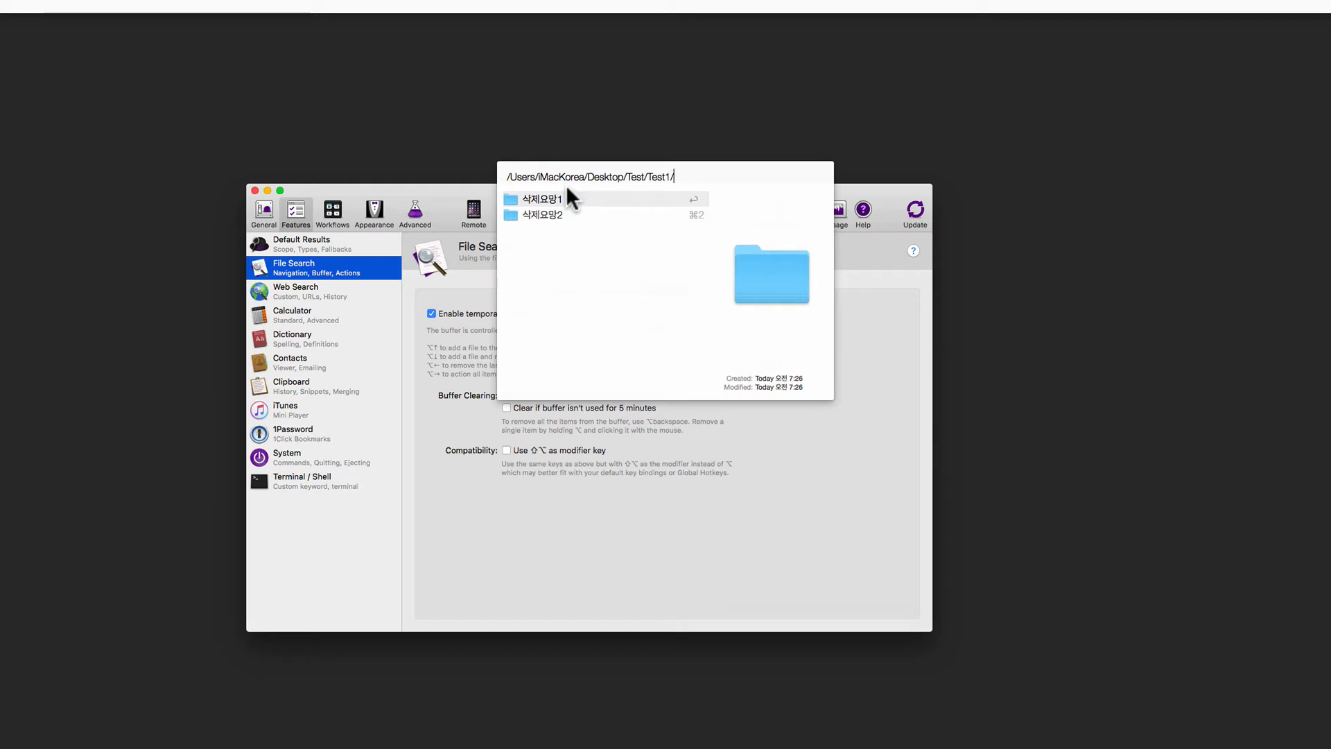
- Add the folders 삭제요망1 and 삭제요망2 in Test1 to Alfred's temporary file buffer one at a time
key("alt+Up")
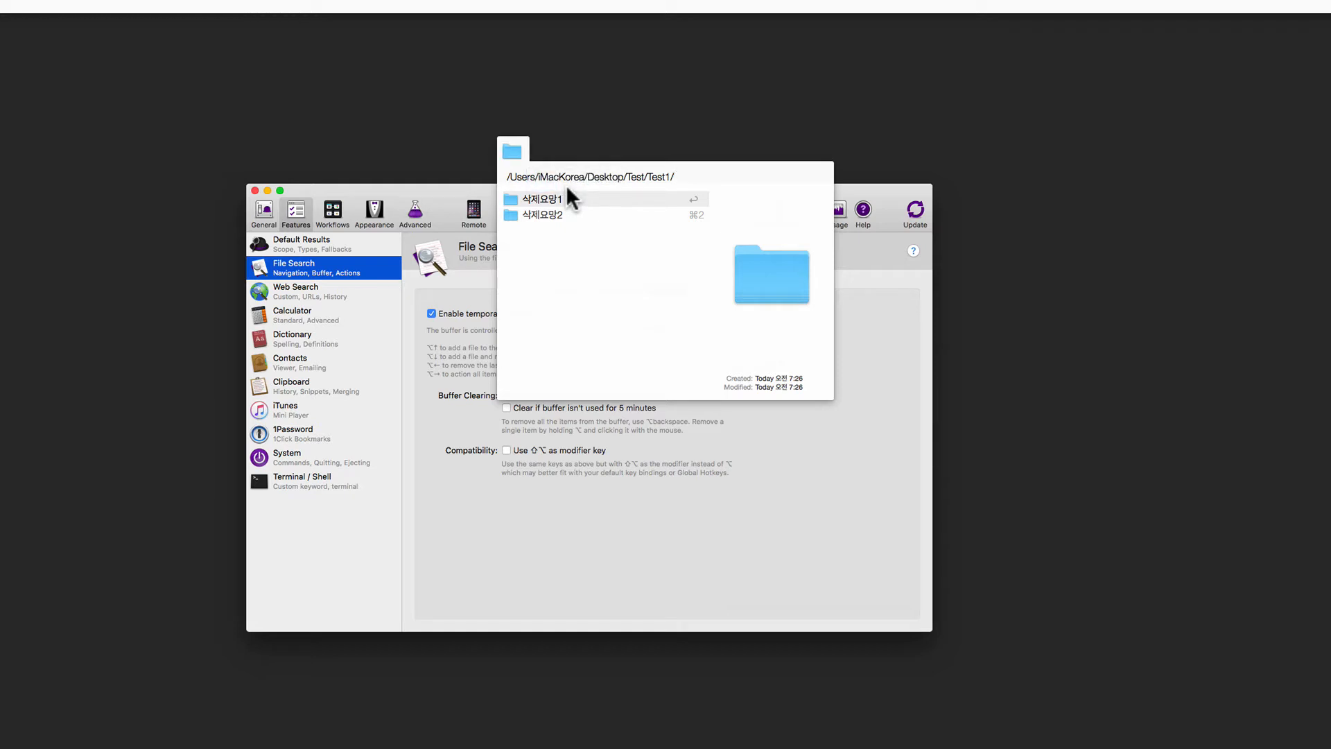
key("Down")
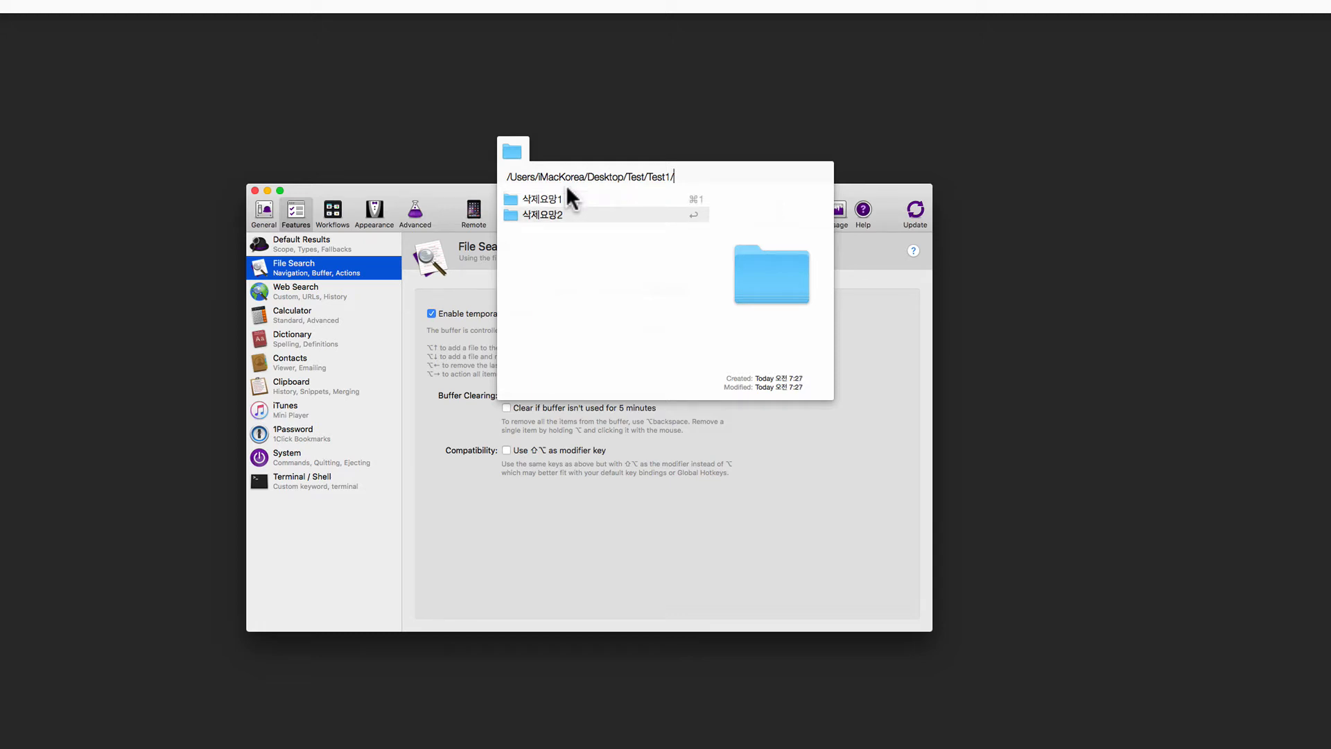
key("Up")
key("alt+Up")
key("Down")
key("Up")
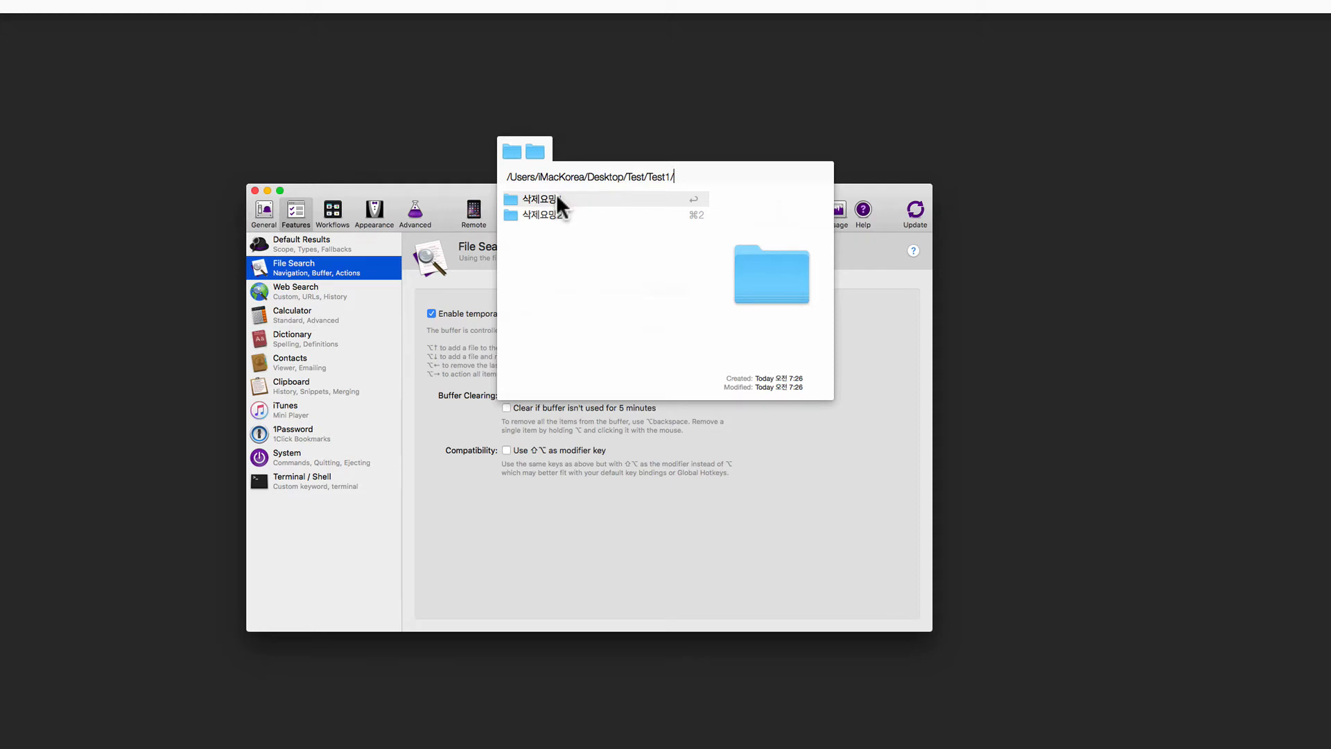
- Remove both folders from the file buffer, starting with the last one added
key("alt+Left")
mouse_move(507, 130)
key("alt+Left")
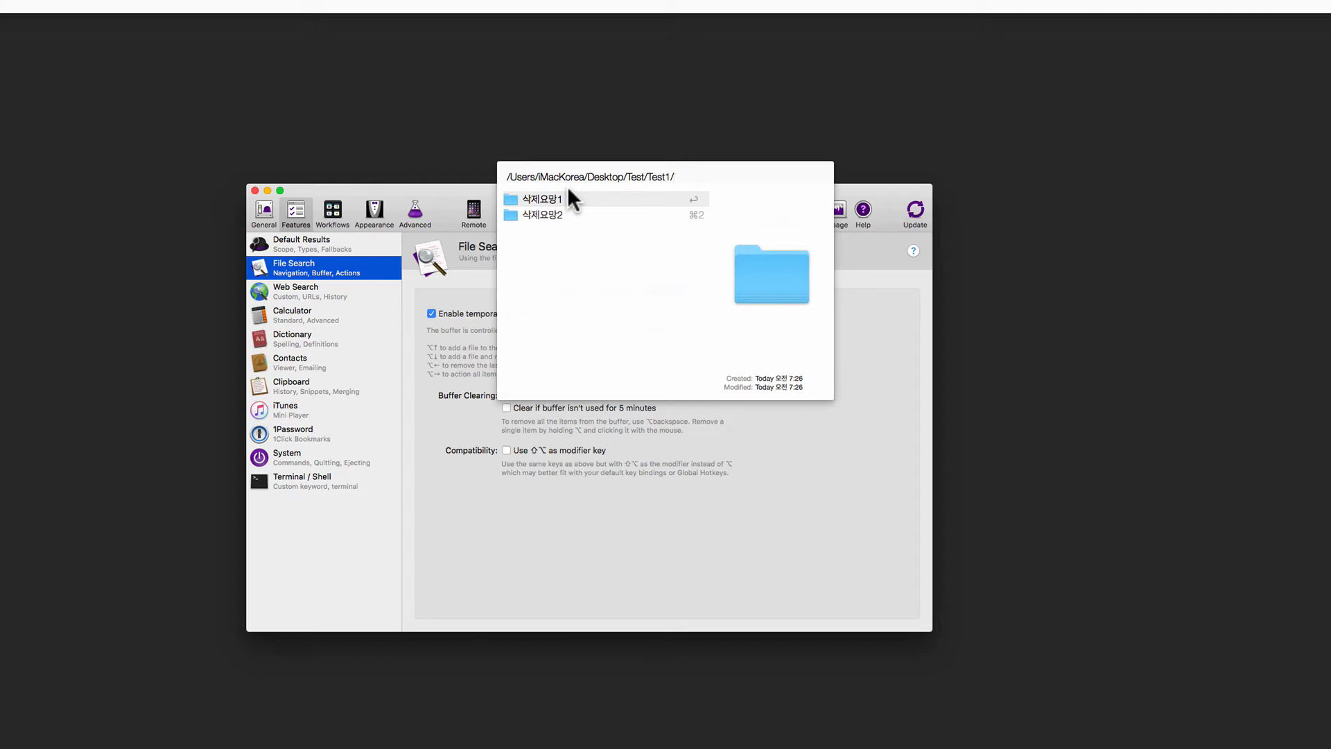
- Buffer both Test1 subfolders in succession, advancing the selection with each addition, and clear them from the buffer again
key("alt+Down")
key("alt+Down")
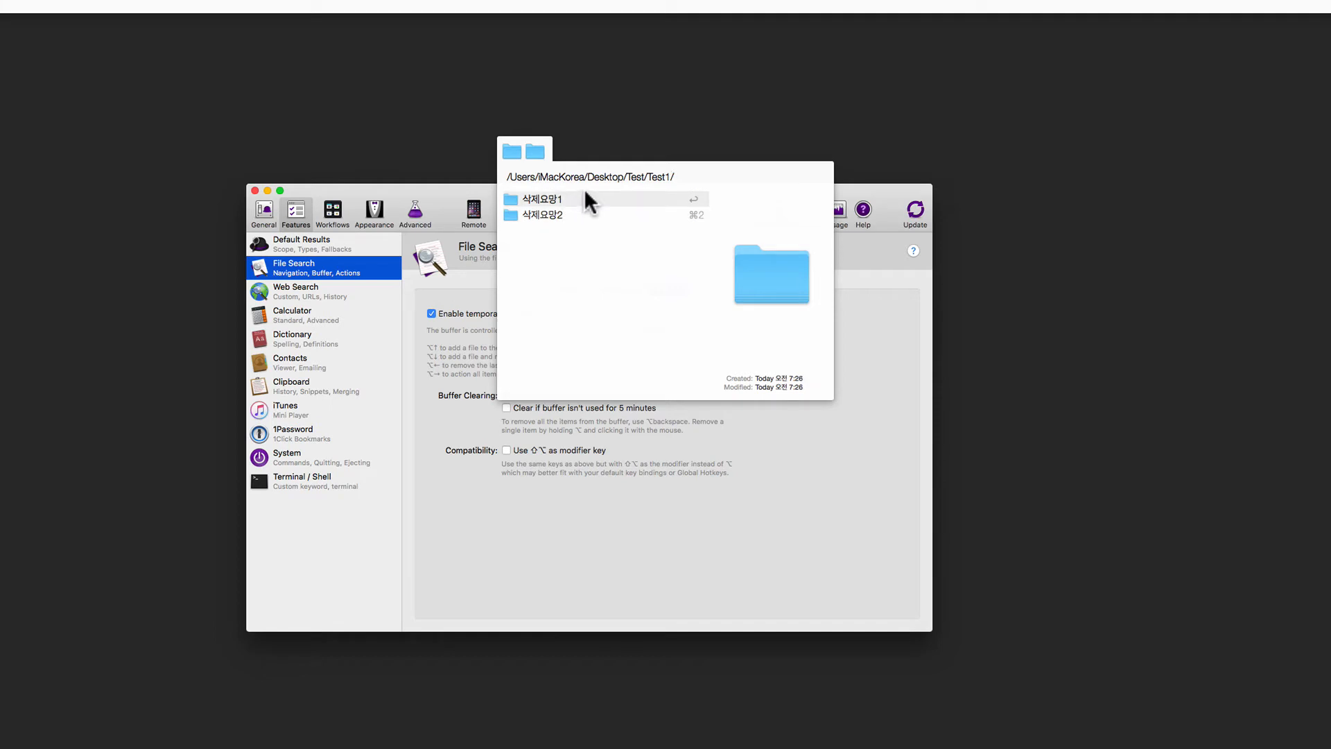
key("alt+Left")
- Browse 삭제요망1 in Alfred through its file actions, and trim the path back to the Test1 folder
key("Right")
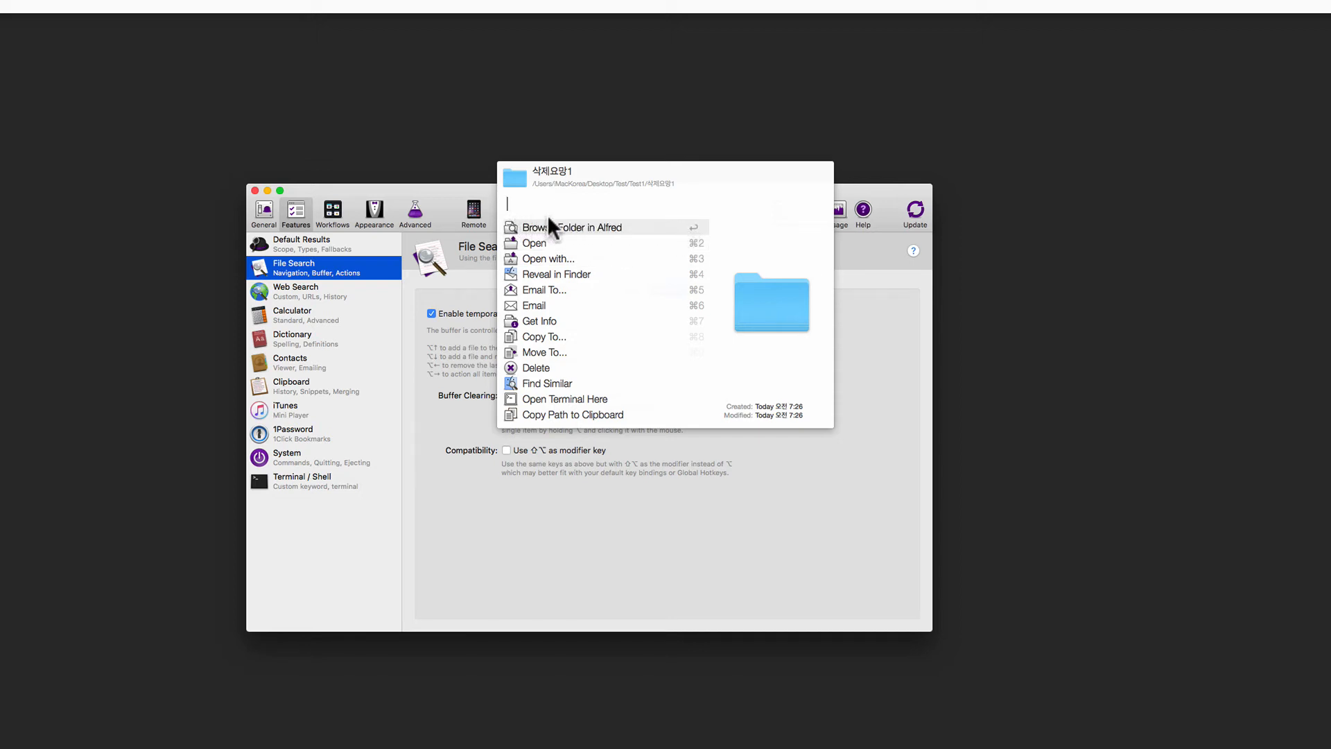
left_click(621, 221)
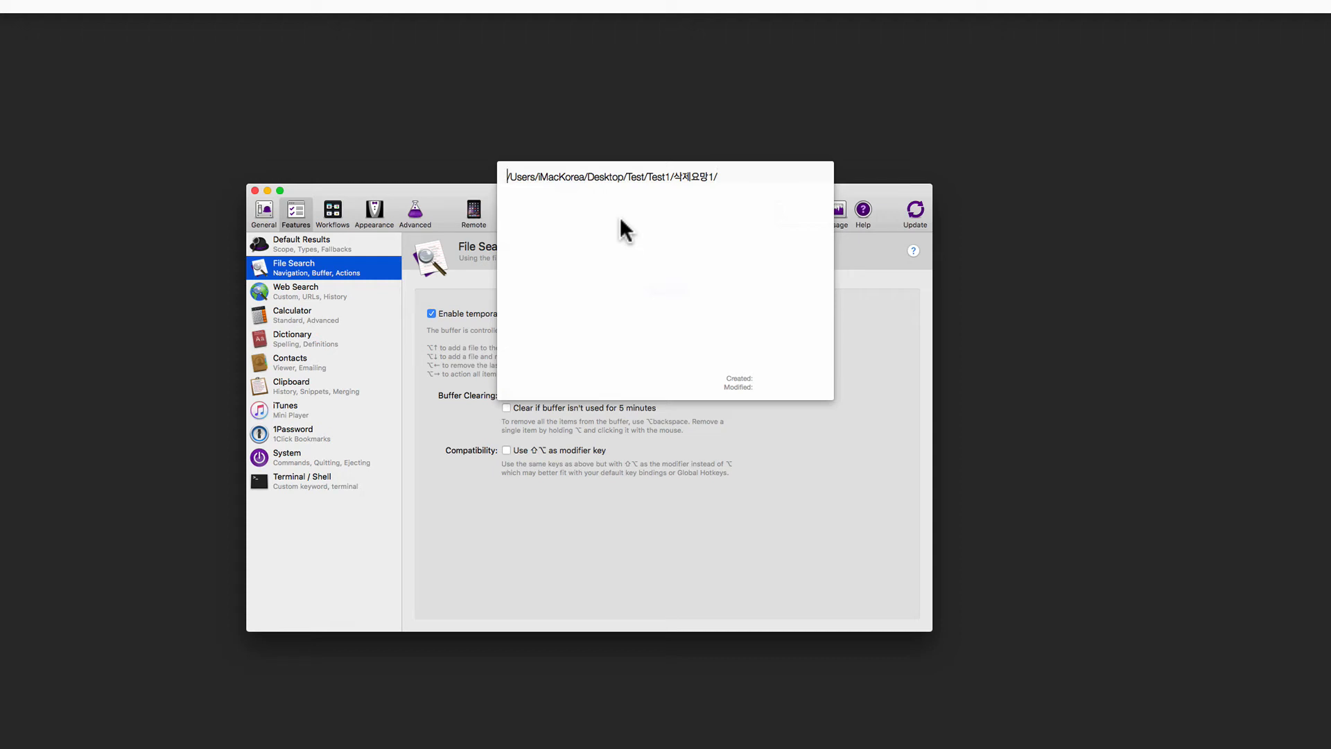
key("Right")
key("Right")
key("Right")
key("Right")
key("Right")
key("Right")
key("Right")
key("Right")
key("Right")
key("Right")
key("Right")
key("Right")
key("Right")
key("Right")
key("Right")
key("Right")
key("Right")
key("BackSpace")
key("BackSpace")
key("BackSpace")
key("BackSpace")
key("BackSpace")
key("BackSpace")
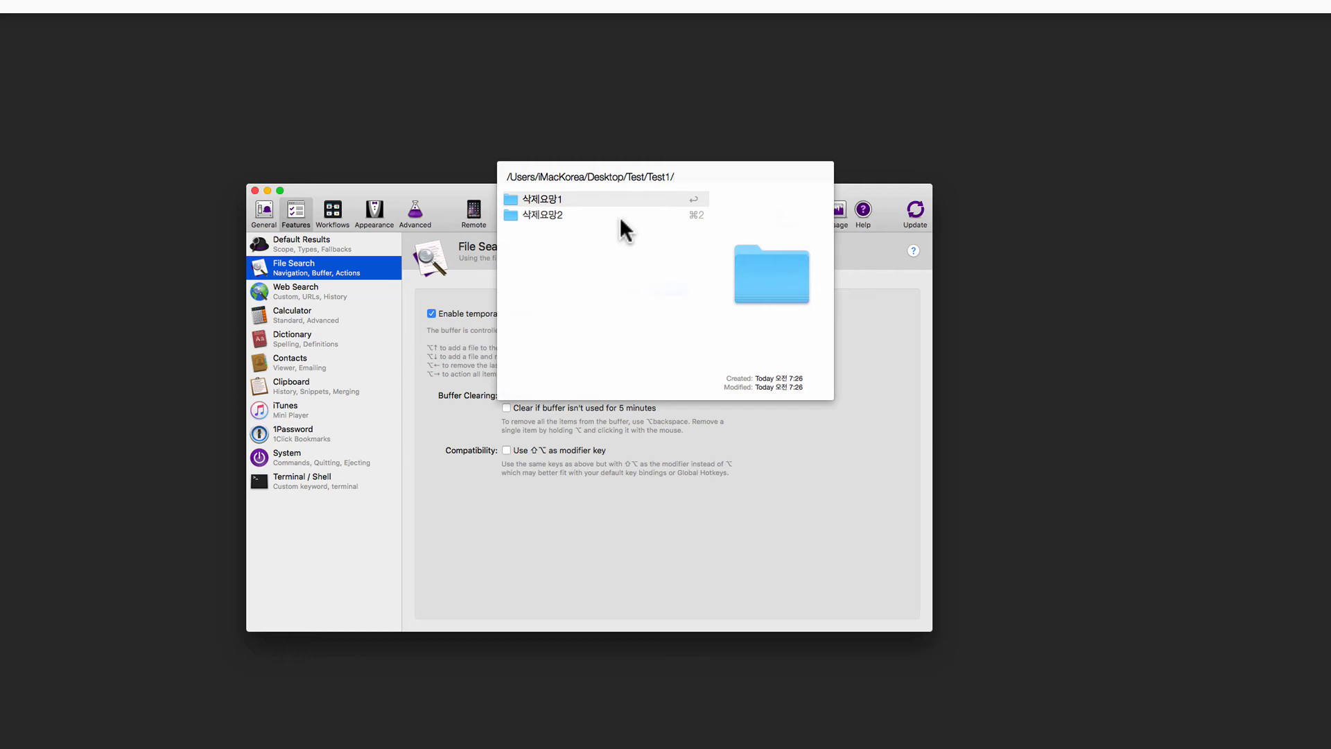
- Put 삭제요망1 and 삭제요망2 from the Test1 folder into the file buffer
key("Down")
key("Up")
key("Down")
key("Up")
key("alt+Up")
key("Down")
key("alt+Up")
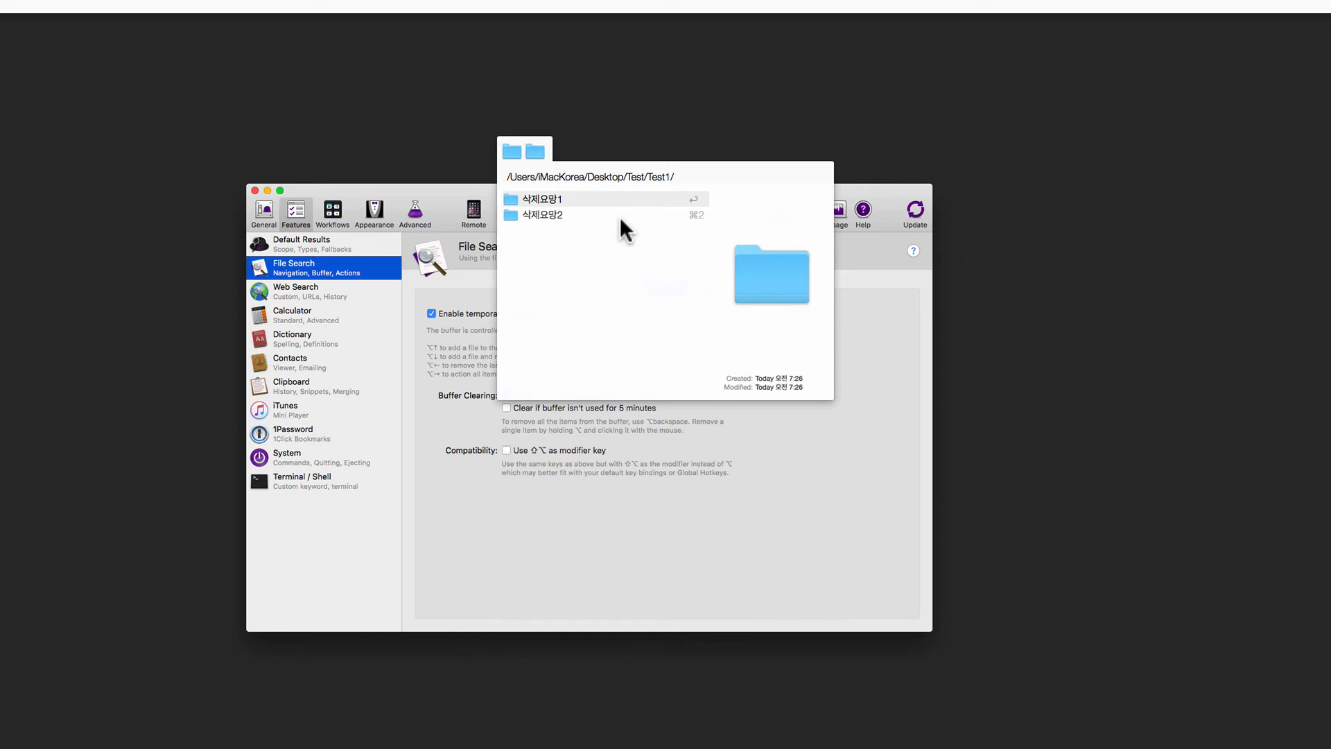
- Delete both buffered folders together with the buffer's file actions, then check them in the Trash and close its window
key("alt+Right")
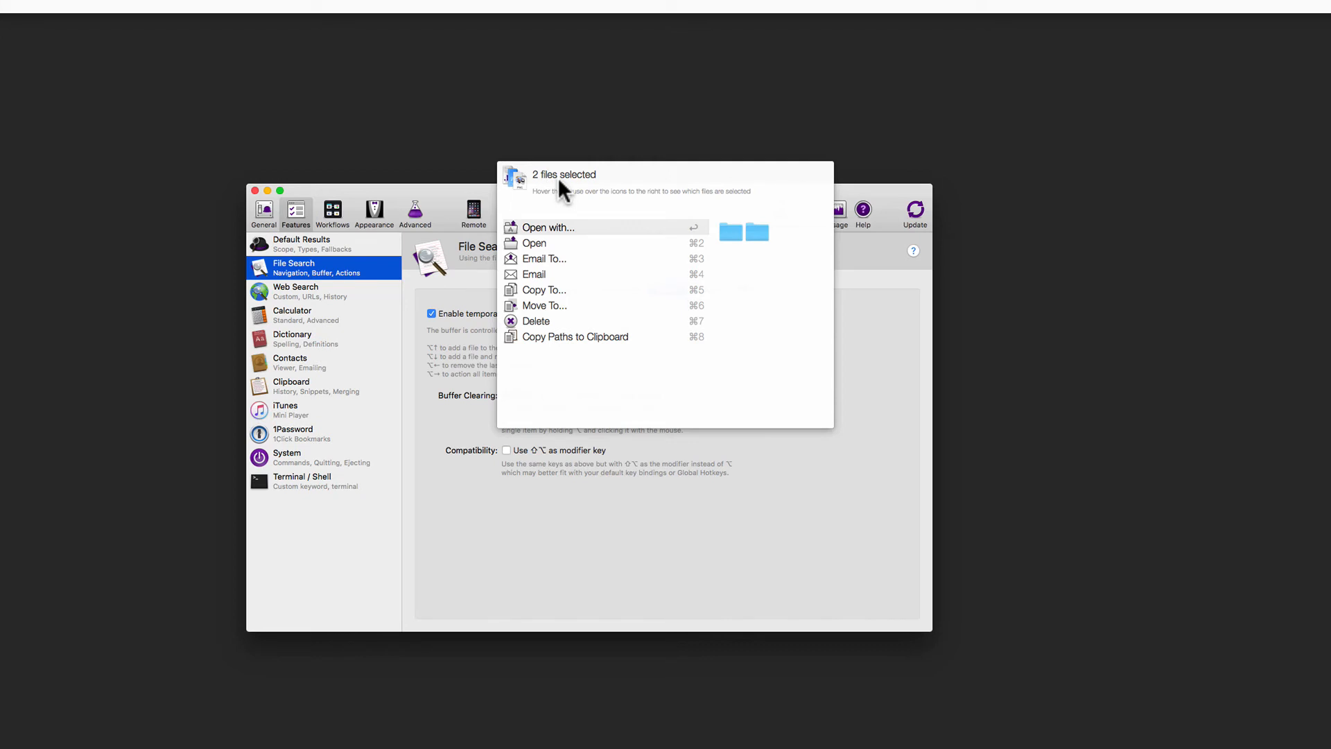
mouse_move(727, 222)
key("Down")
key("Down")
key("Down")
key("Down")
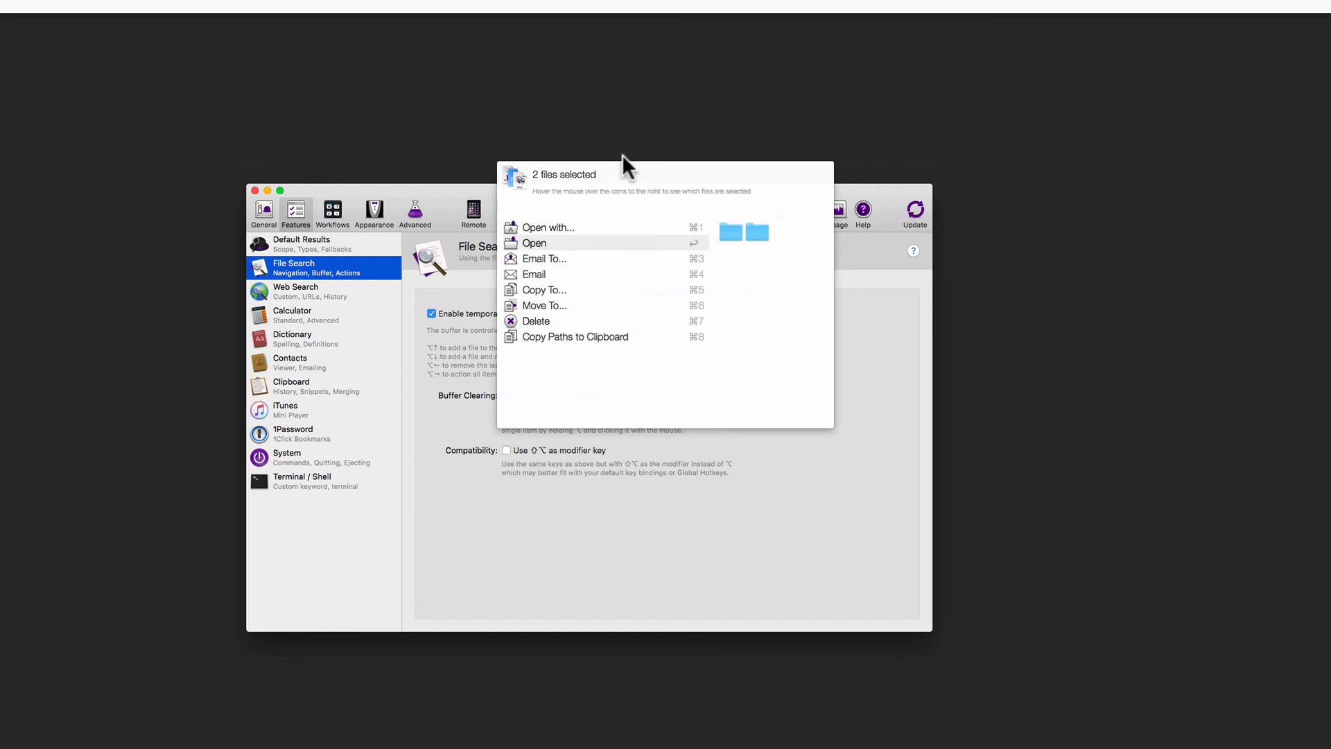
key("Down")
key("Down")
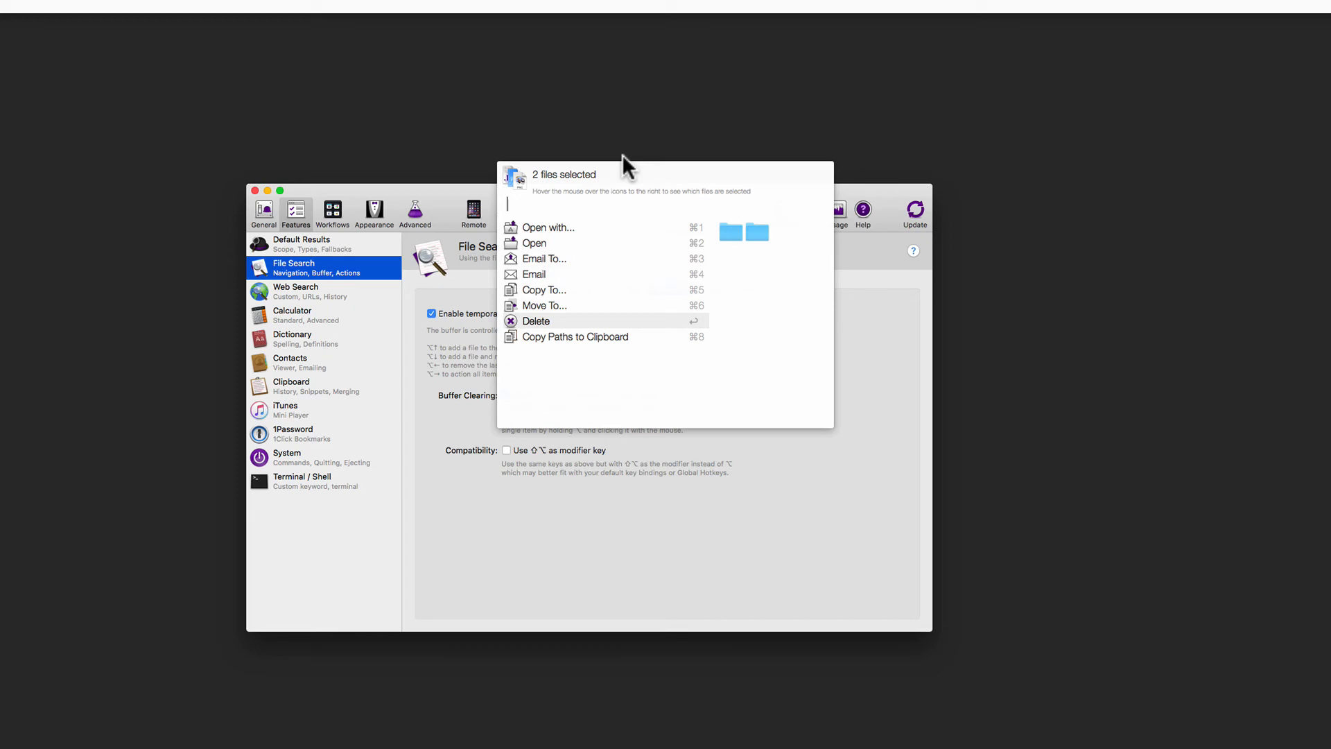
key("Return")
left_click_drag(976, 171, 985, 180)
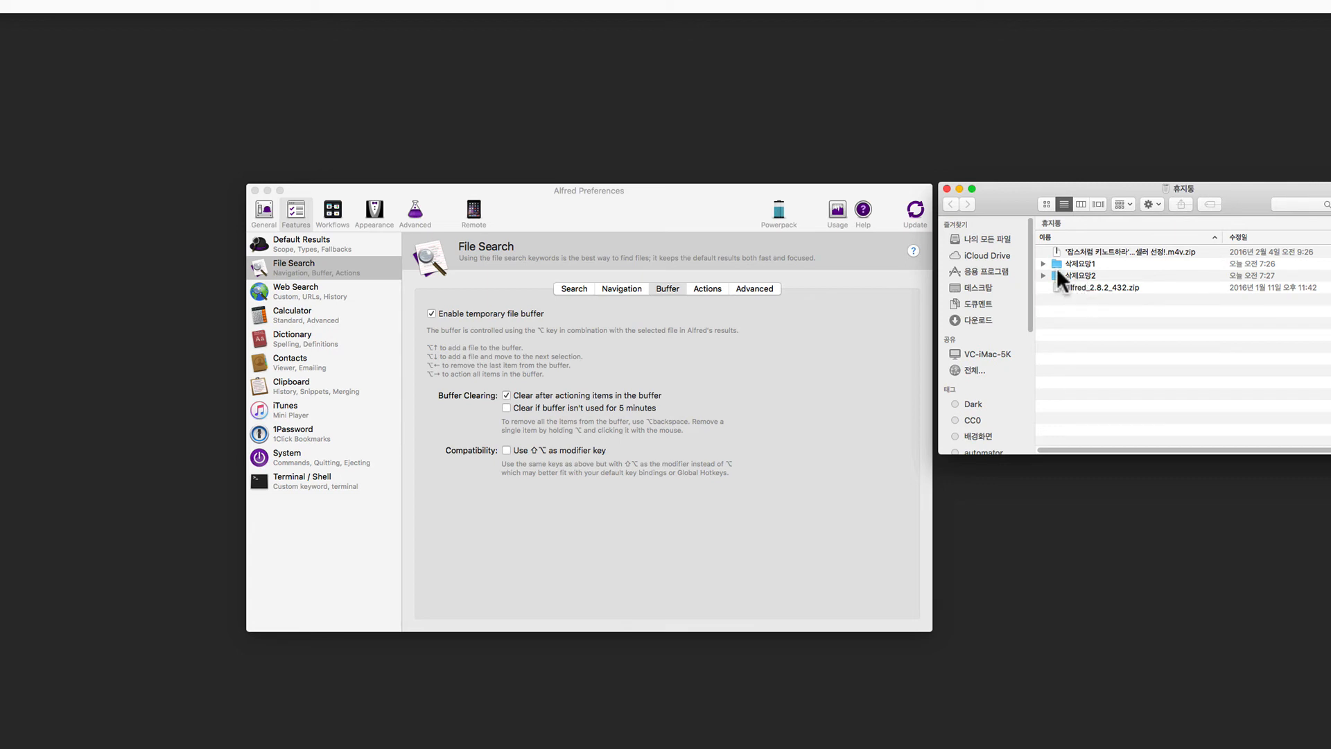
key("super+w")
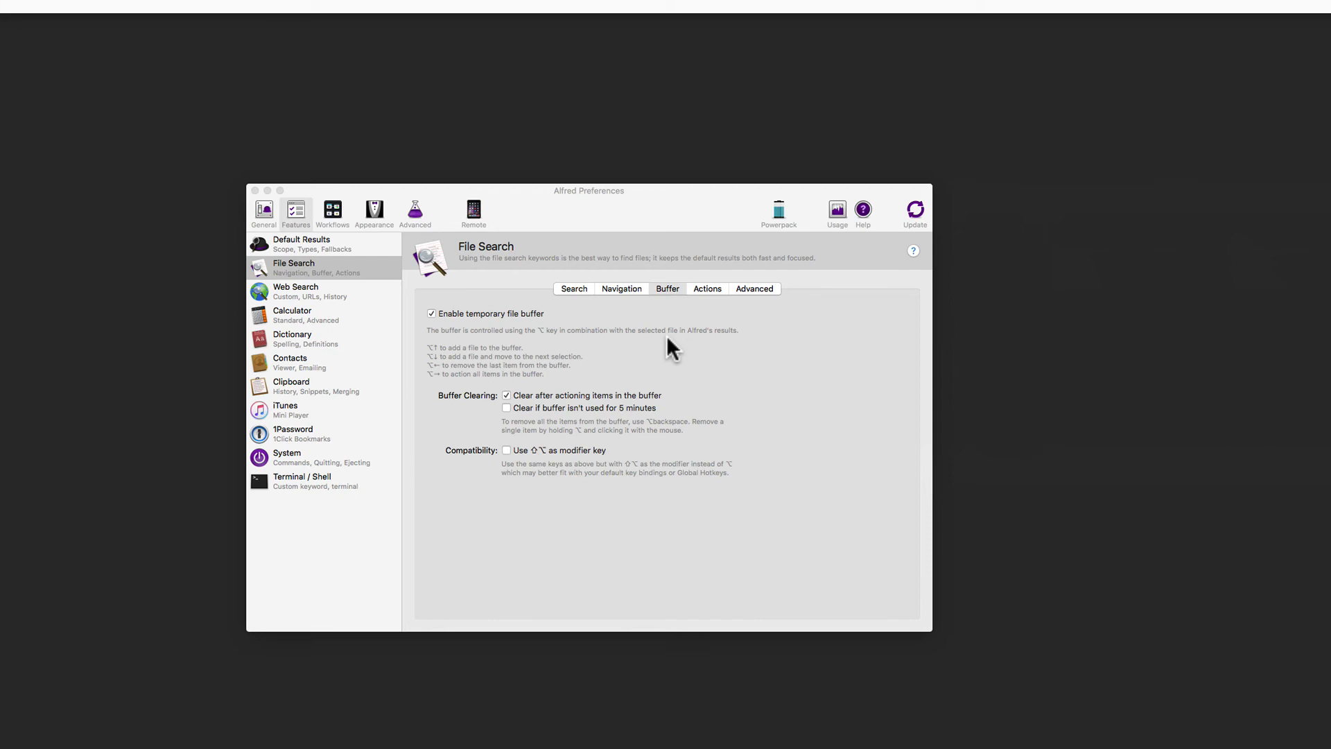
- Show the File Search Actions settings, step through Alfred's results for "test" to the Test3 folder, and dismiss the search
left_click(705, 287)
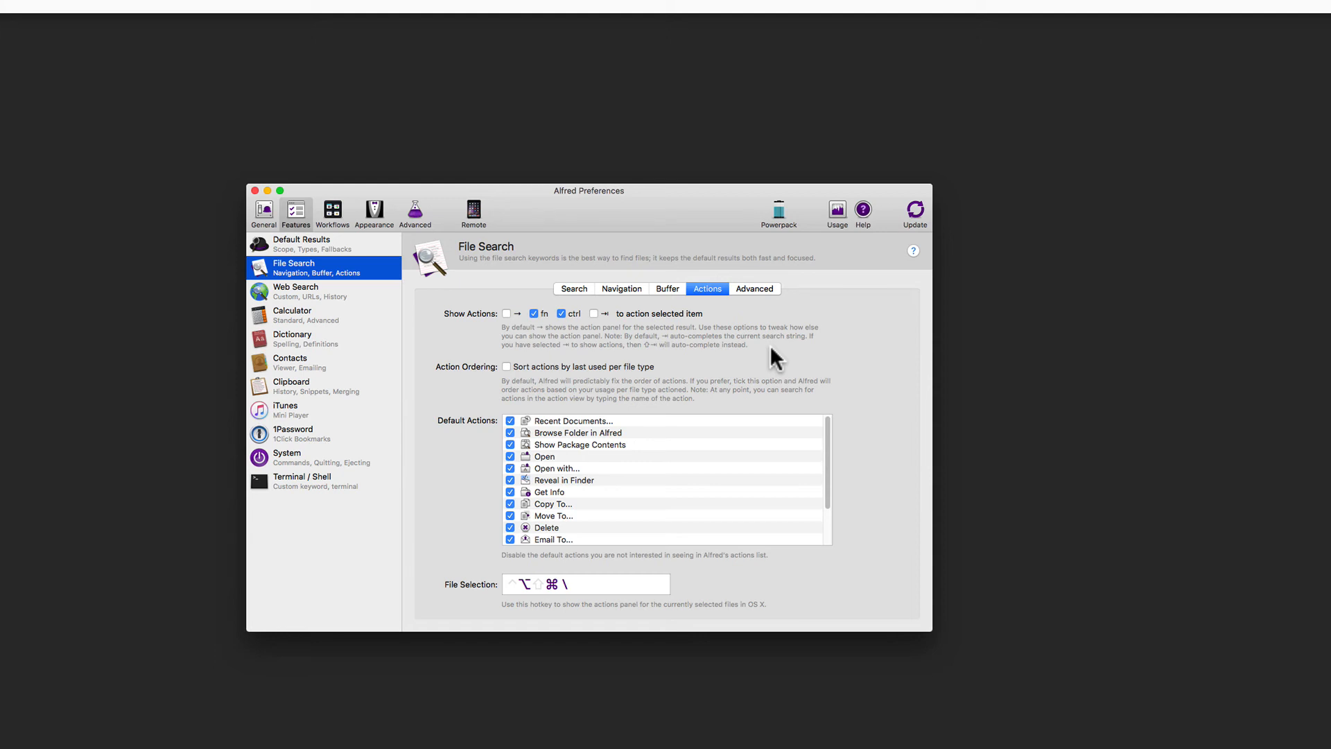
key("alt+space")
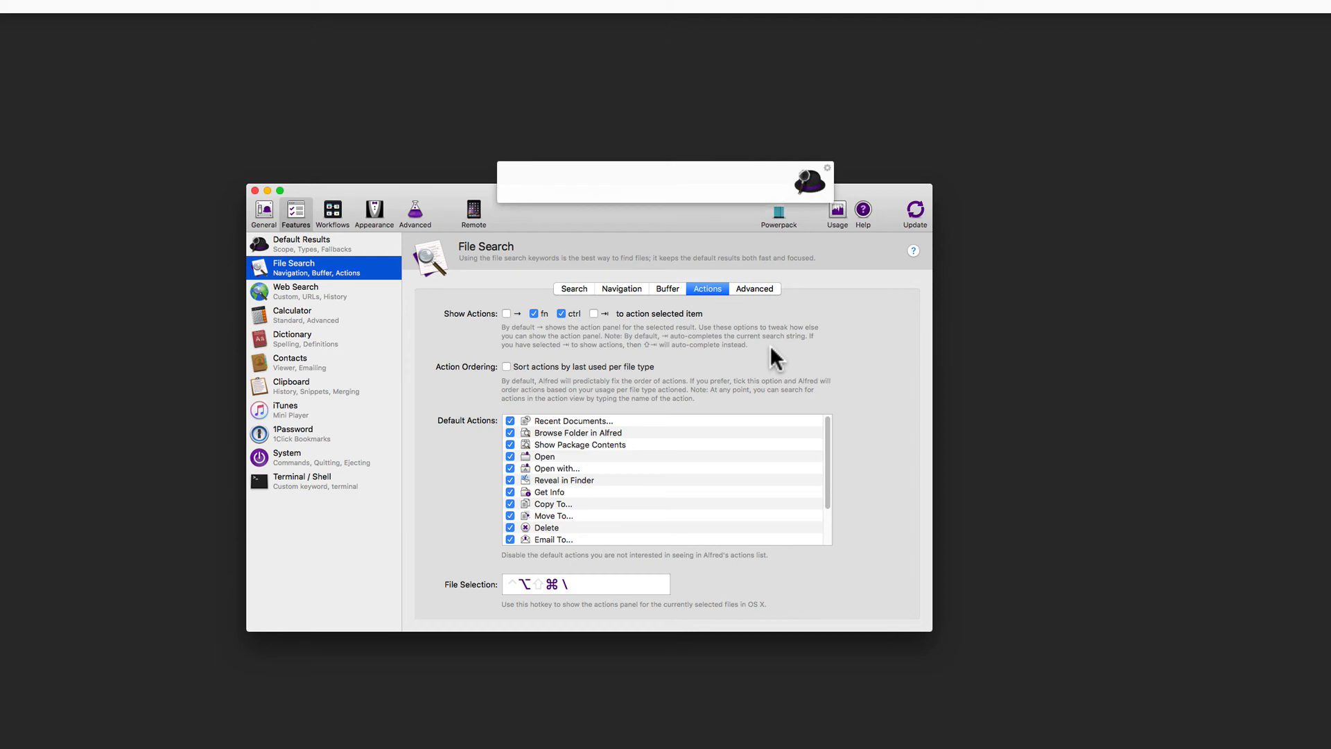
type("f")
key("BackSpace")
type("test")
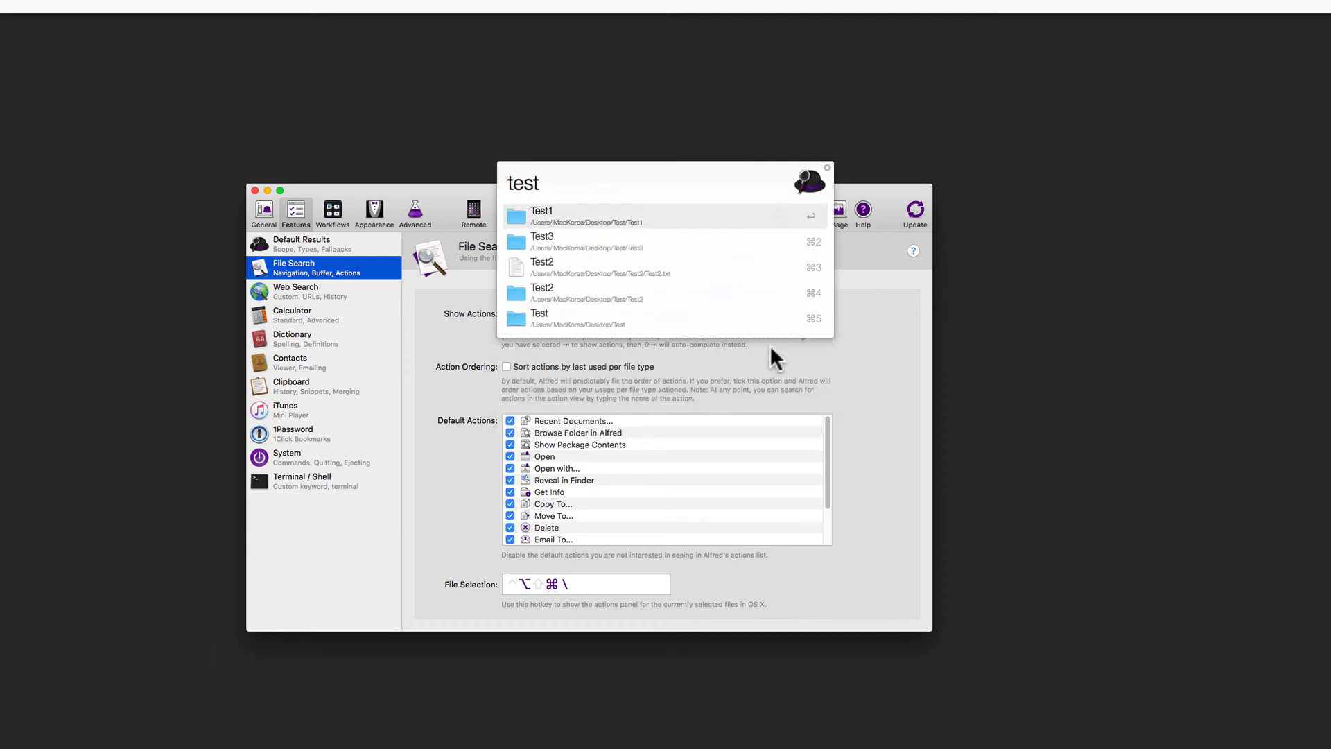
key("Down")
key("Up")
key("Down")
key("Up")
key("Down")
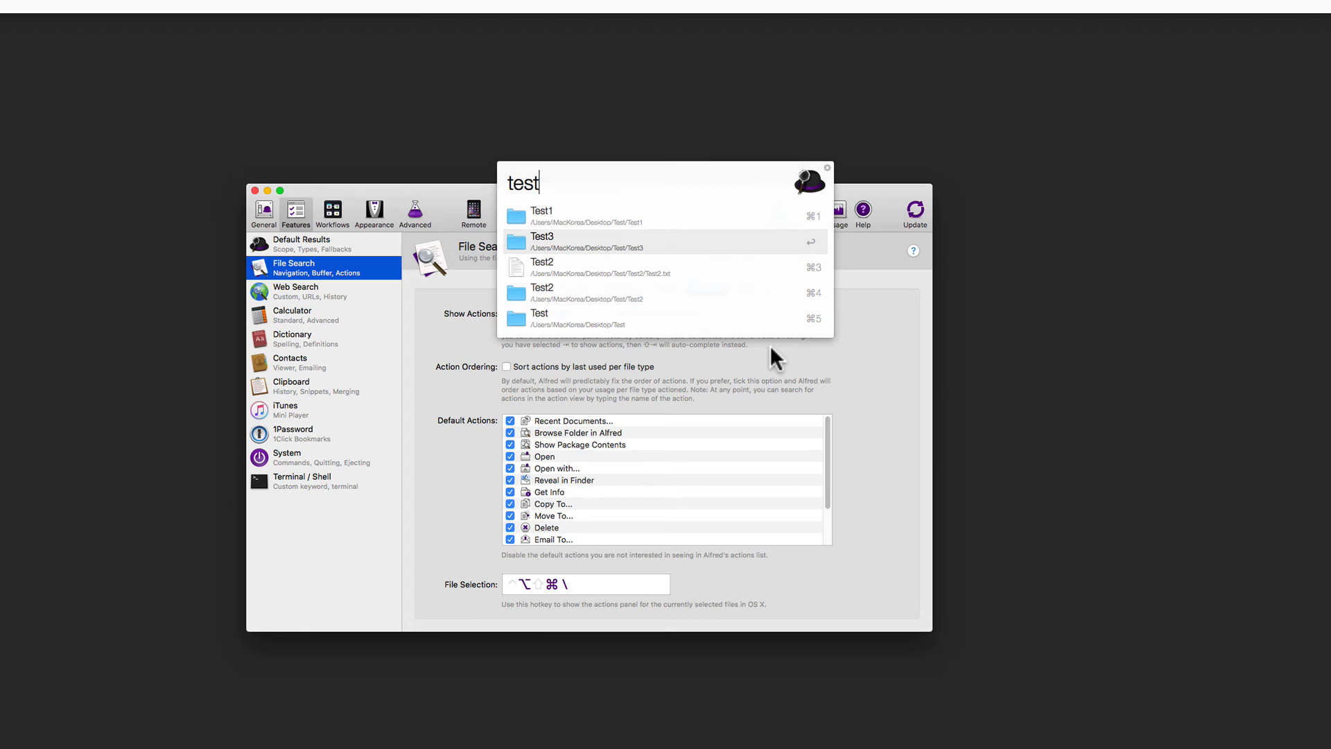
key("alt+Up")
key("Escape")
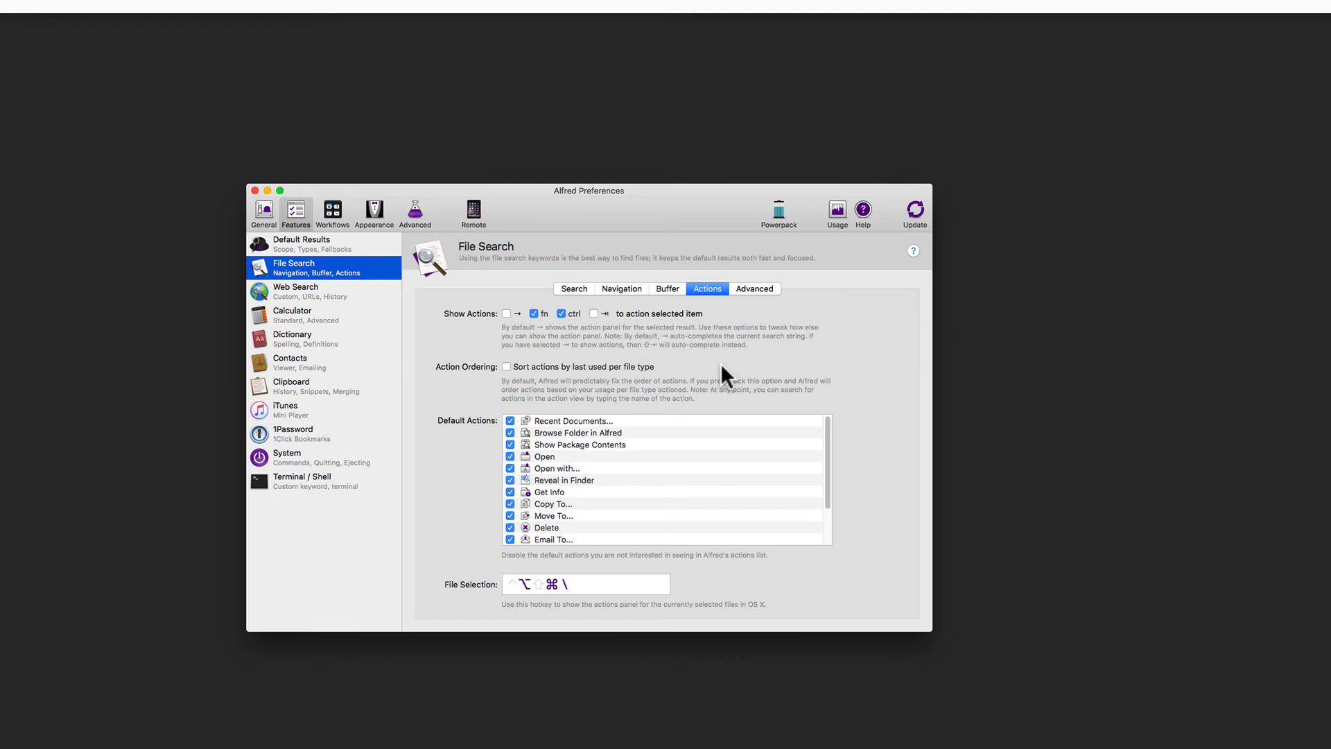
- Search Alfred for "test", view the file actions for the Test1 folder, and review the Default Actions list in the settings
key("alt+space")
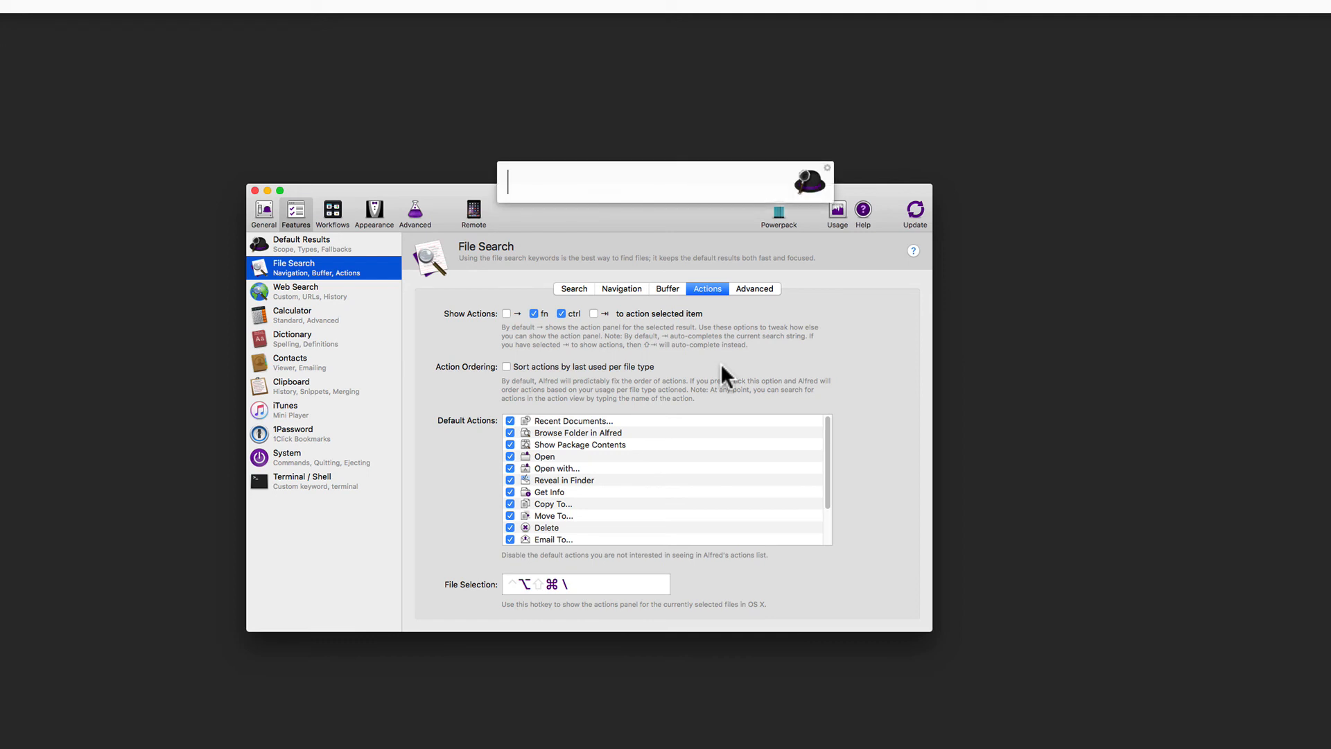
type("test")
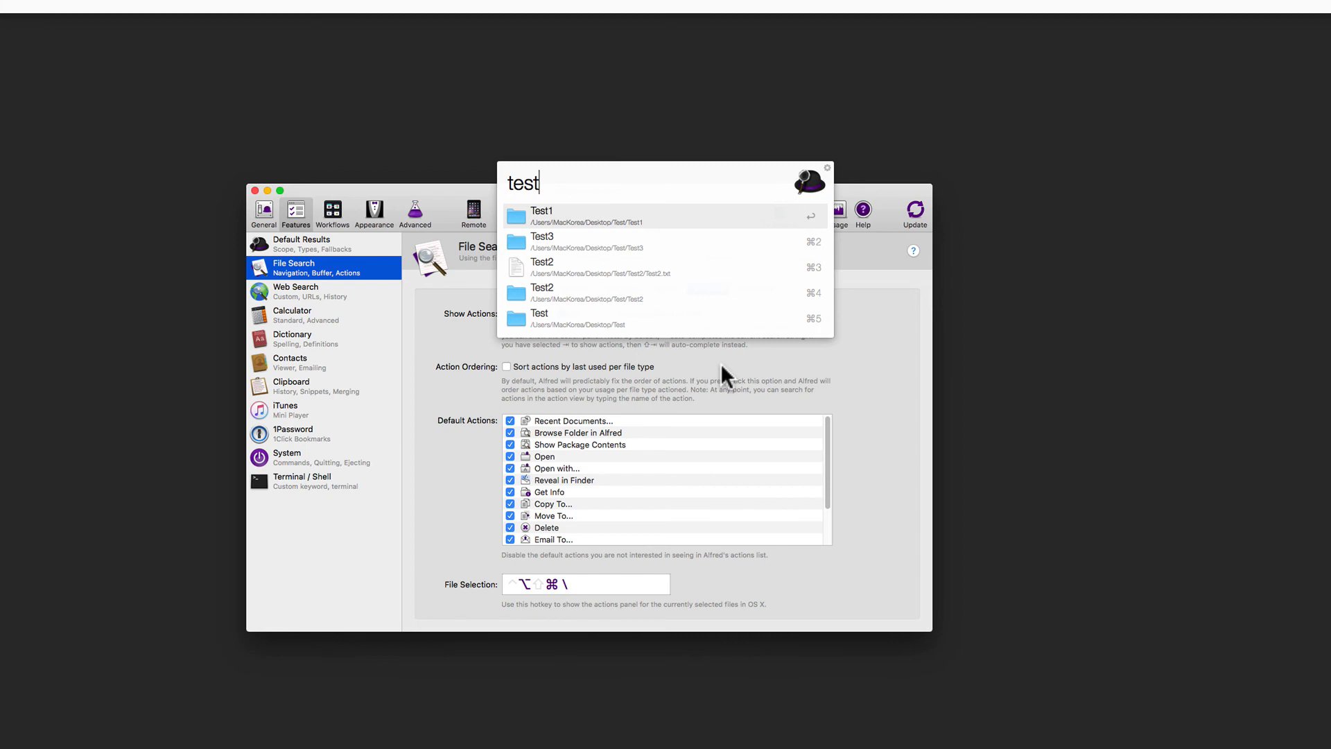
key("Right")
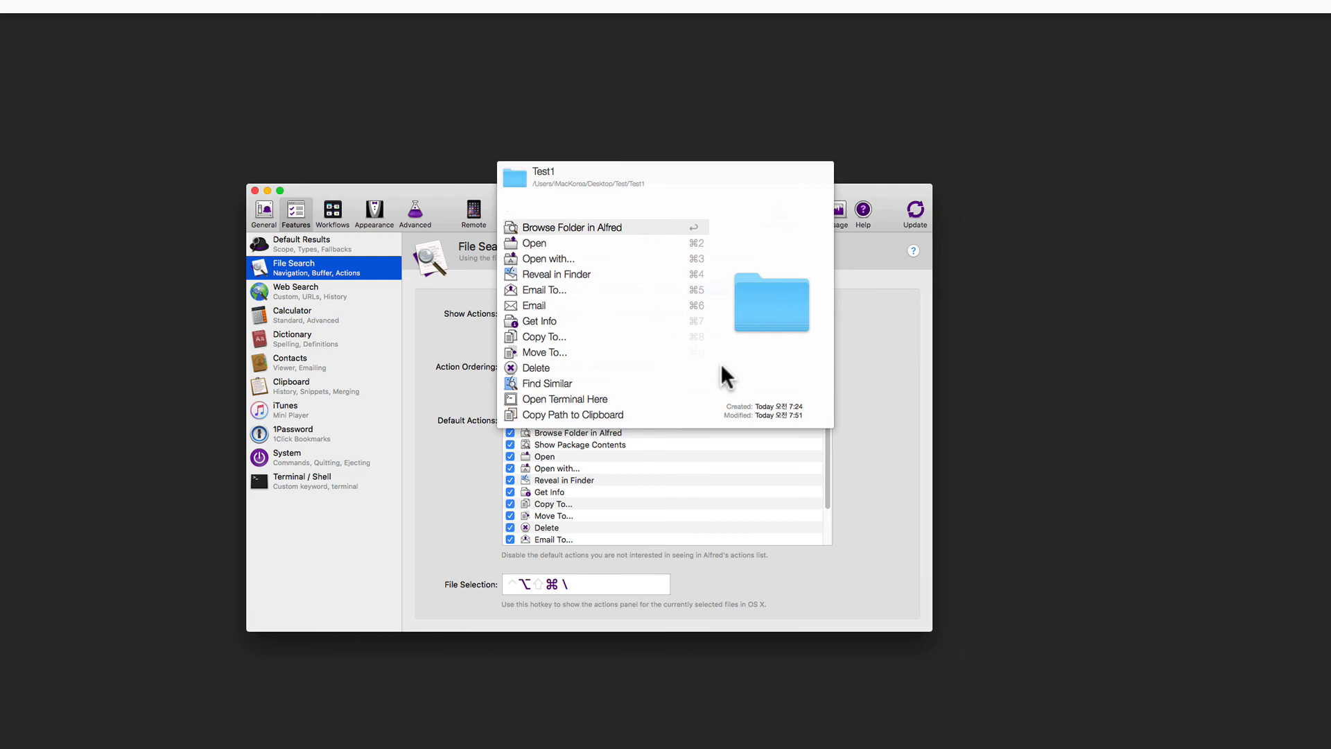
key("Escape")
key("Escape")
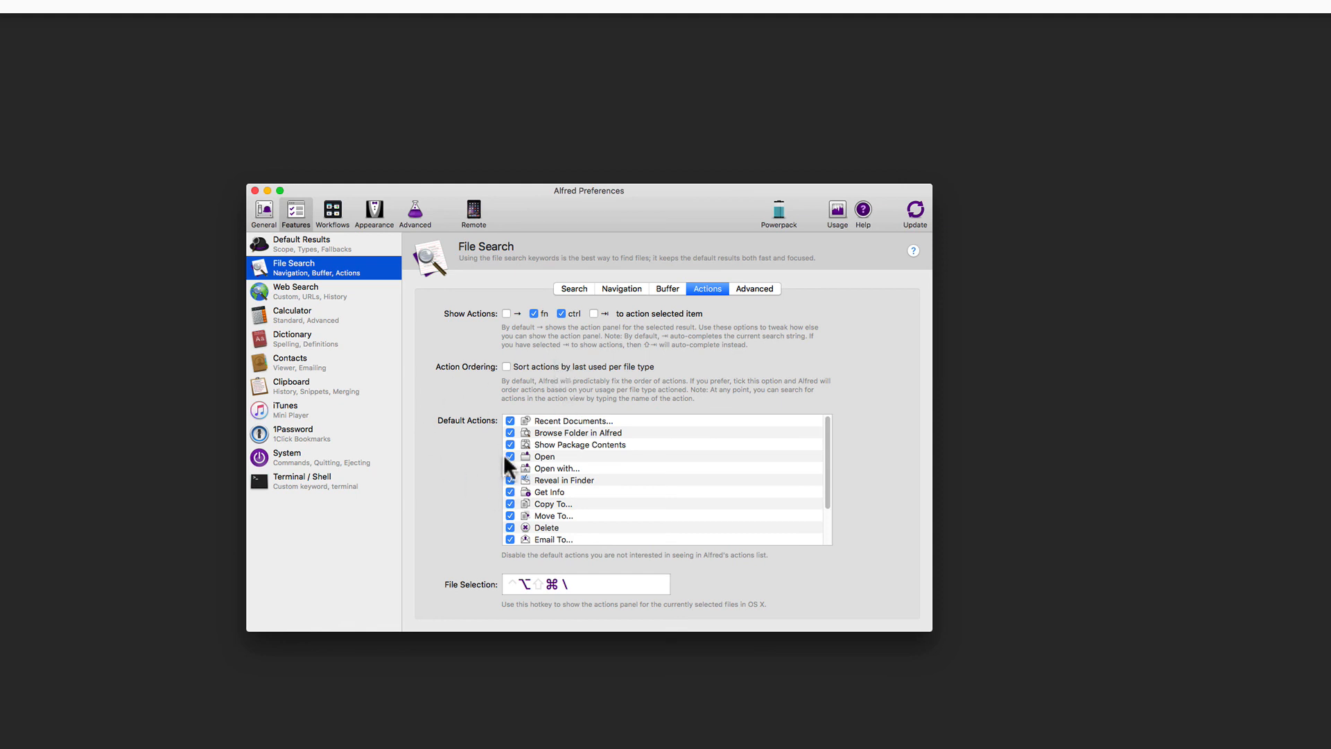
scroll(596, 515, "down", 2)
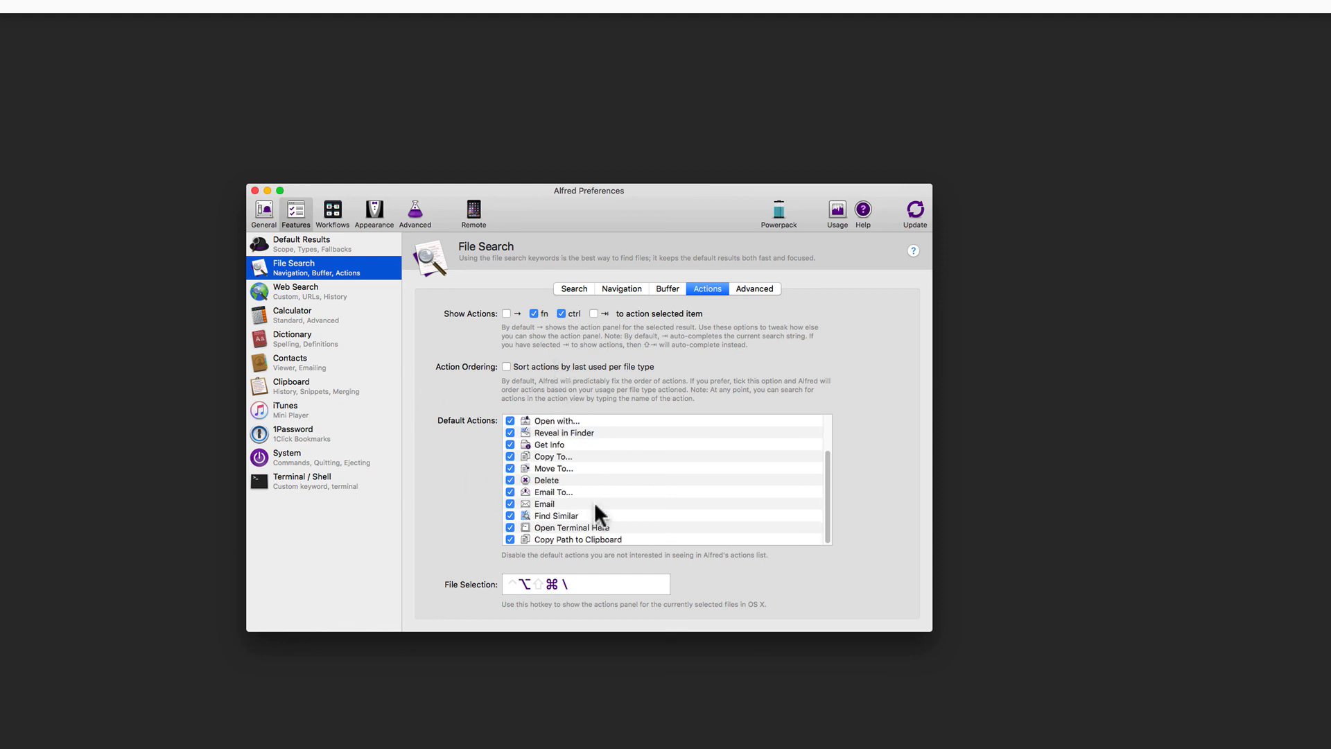
scroll(588, 456, "up", 2)
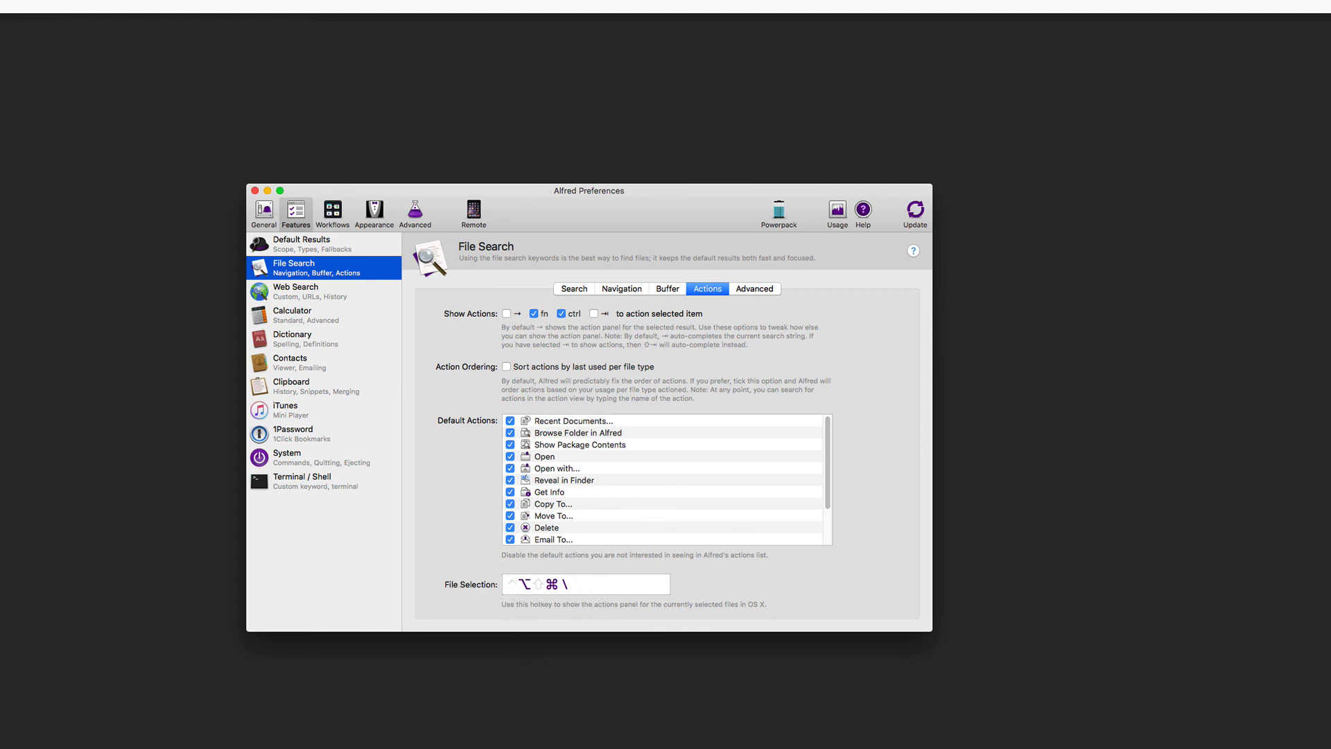
- Switch to Finder, show the files tagged 비디오, select the m4v video and move the window clear of the Alfred settings
left_click(590, 748)
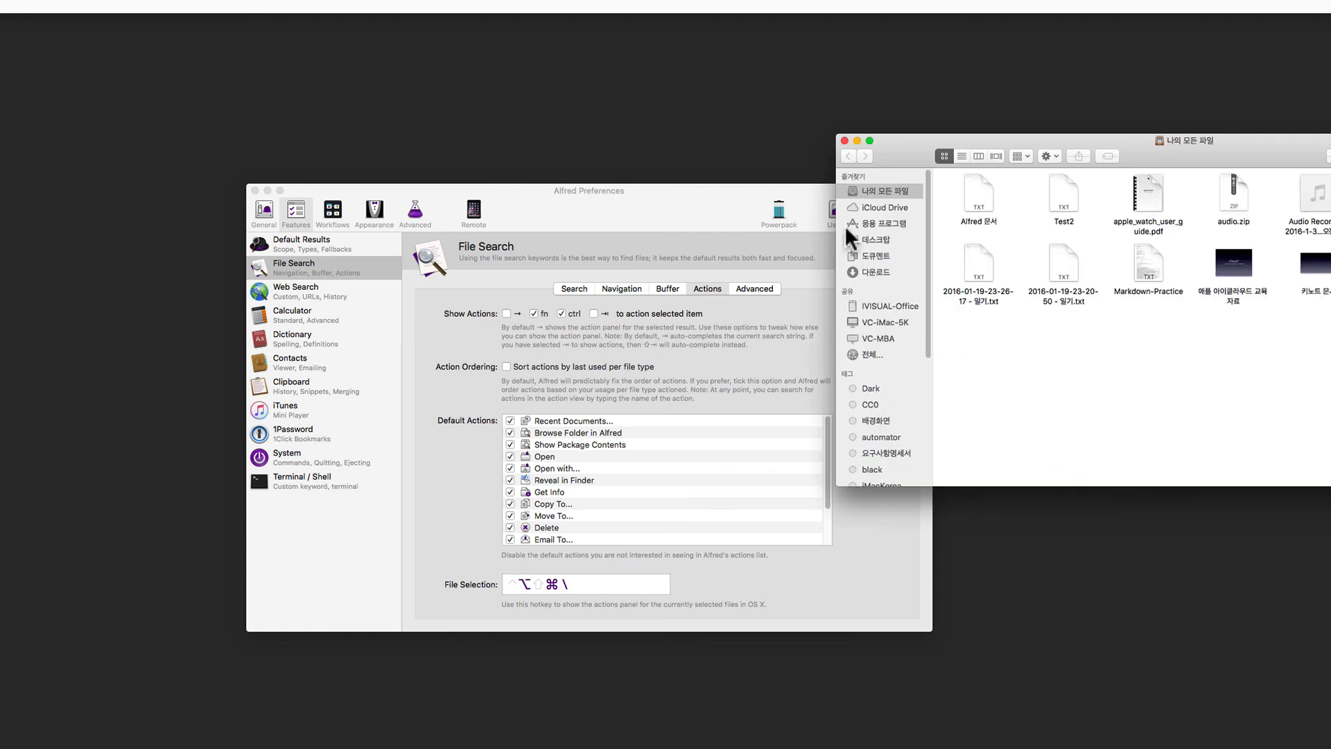
scroll(895, 249, "down", 5)
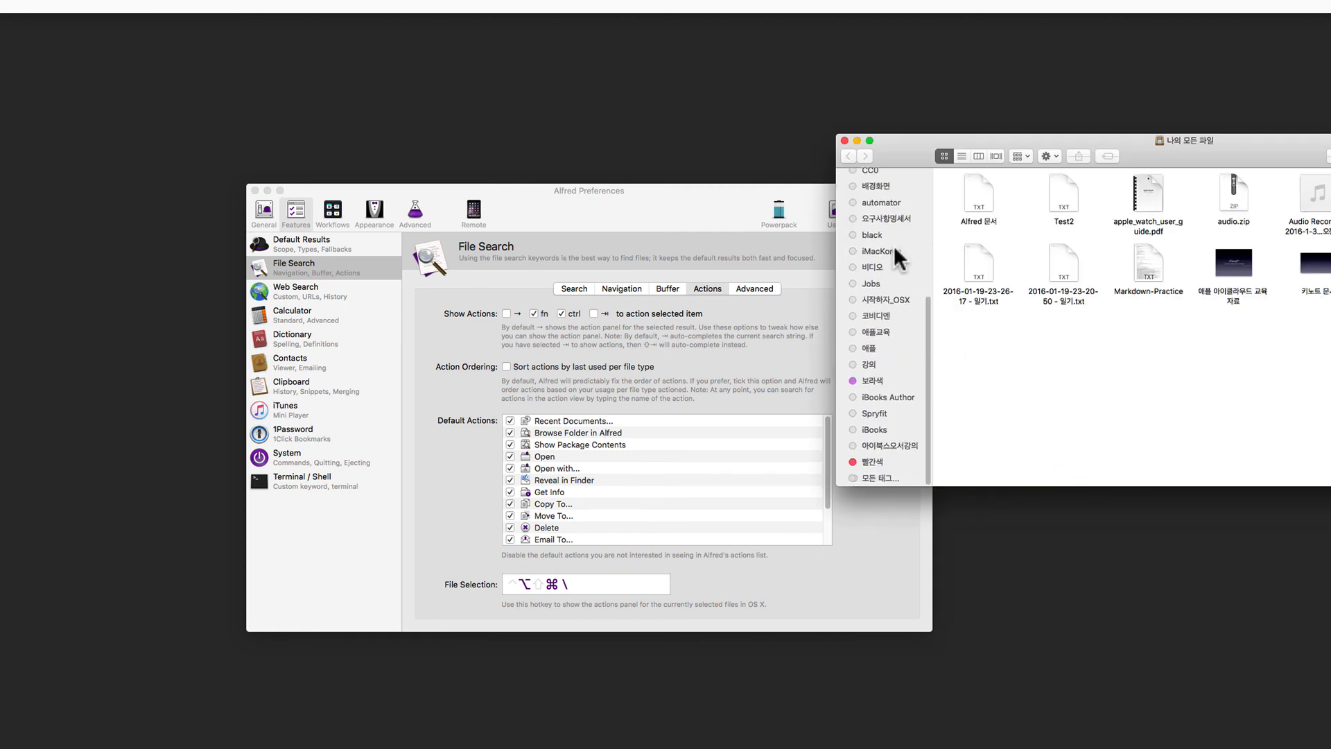
scroll(895, 258, "up", 4)
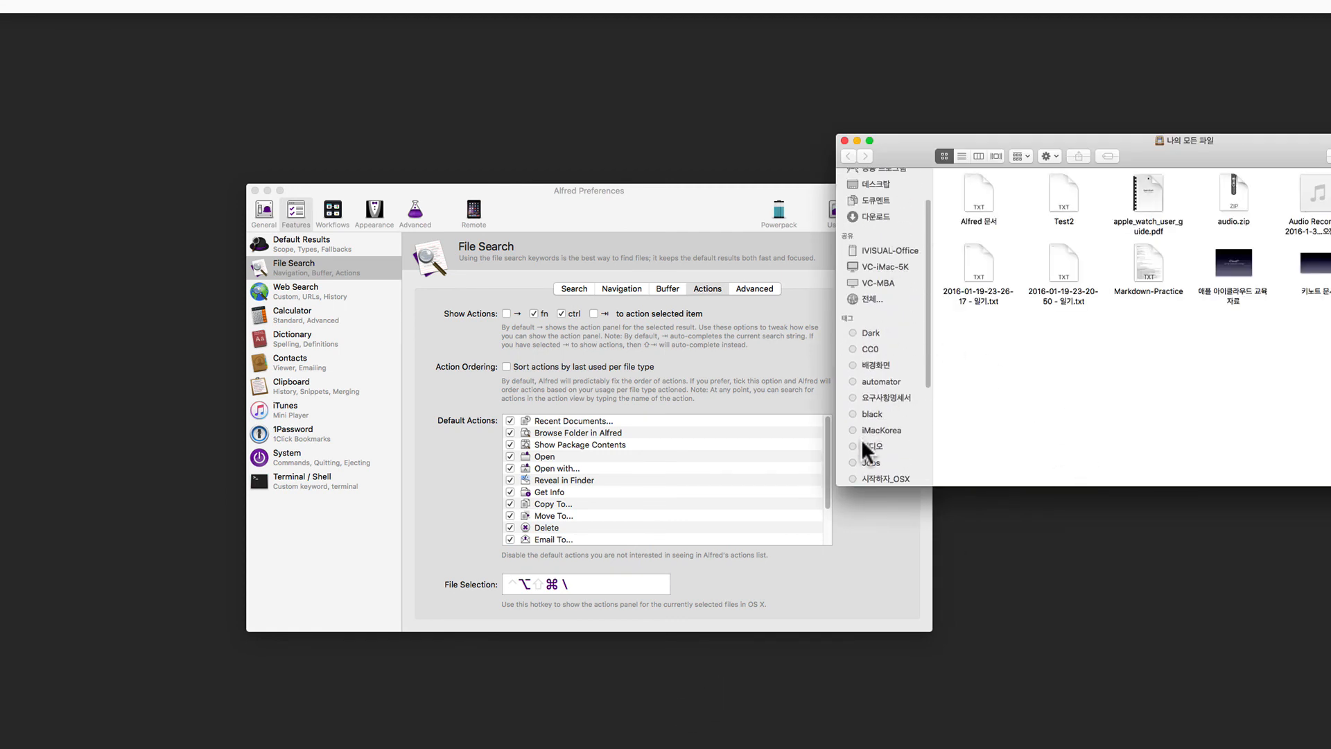
left_click(873, 446)
left_click(977, 206)
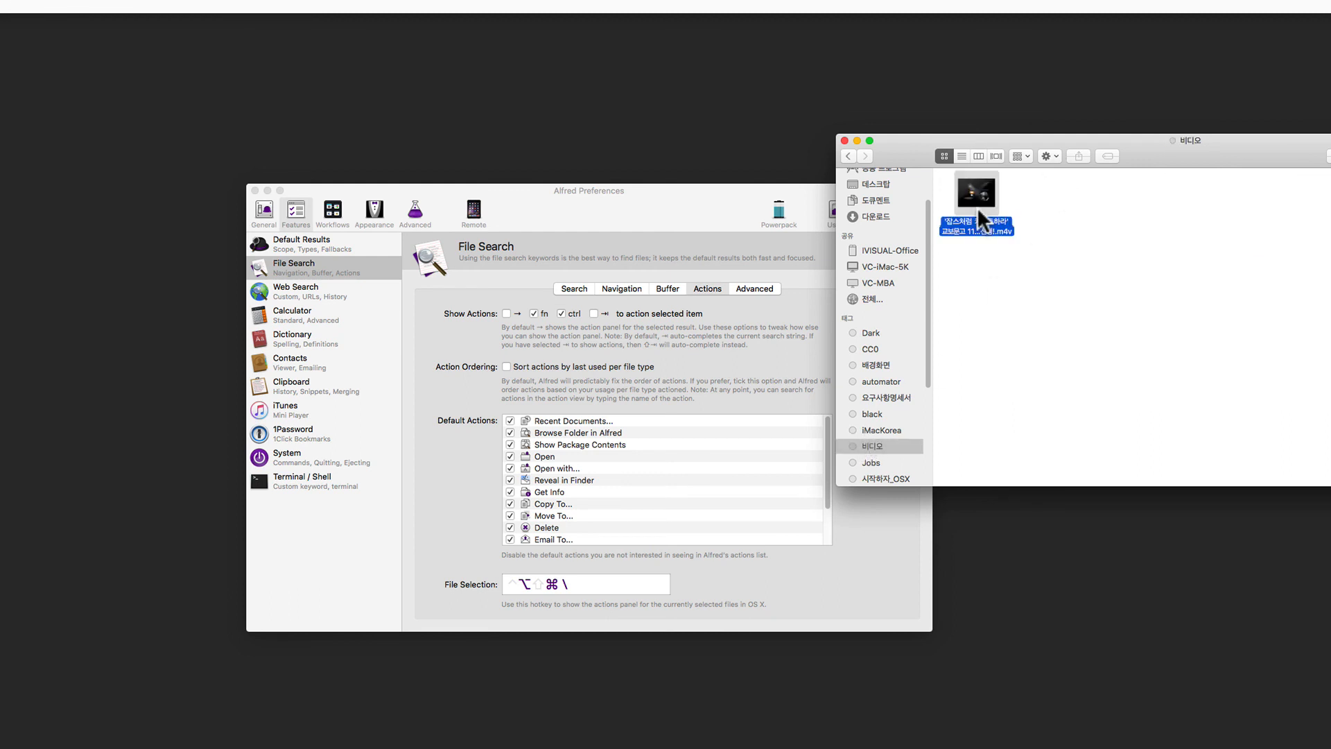
left_click_drag(897, 134, 1004, 178)
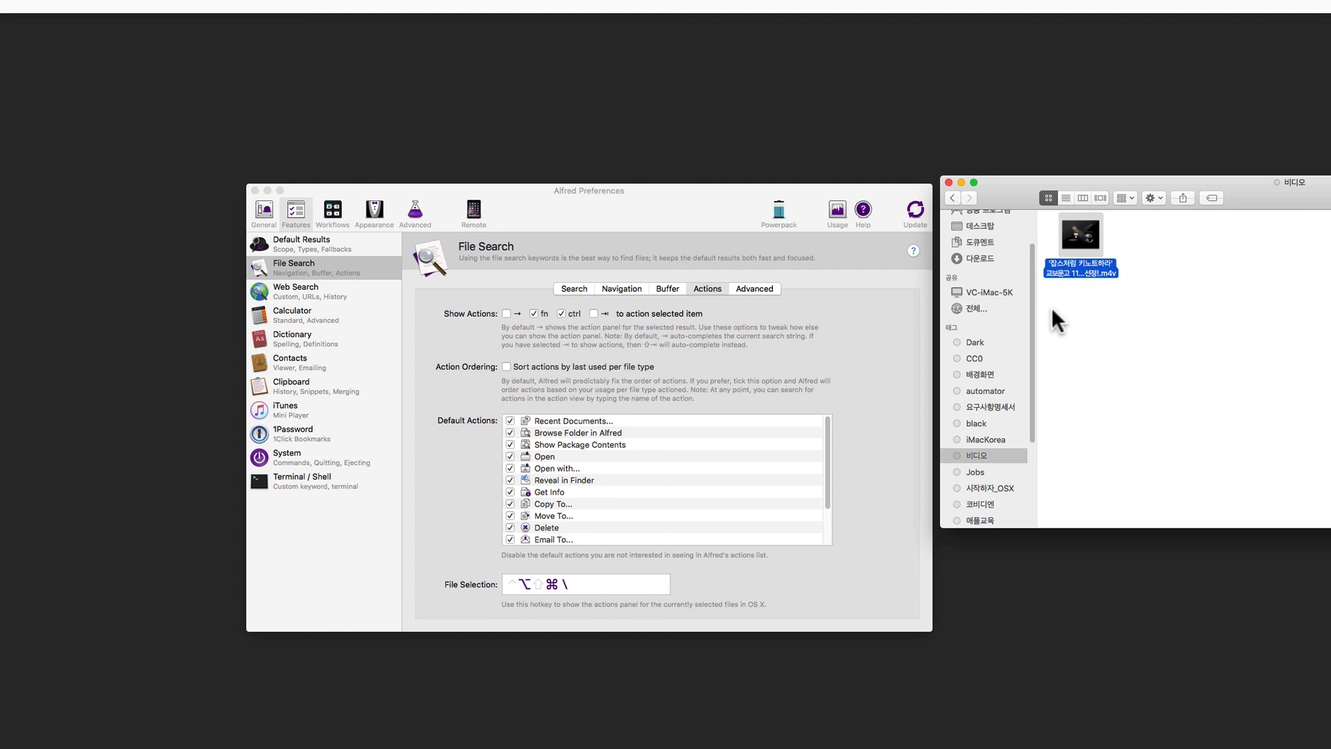
- Show Alfred's file actions for the selected video, list its Open with applications, then close the Finder window and return to the Alfred settings
key("alt+super+backslash")
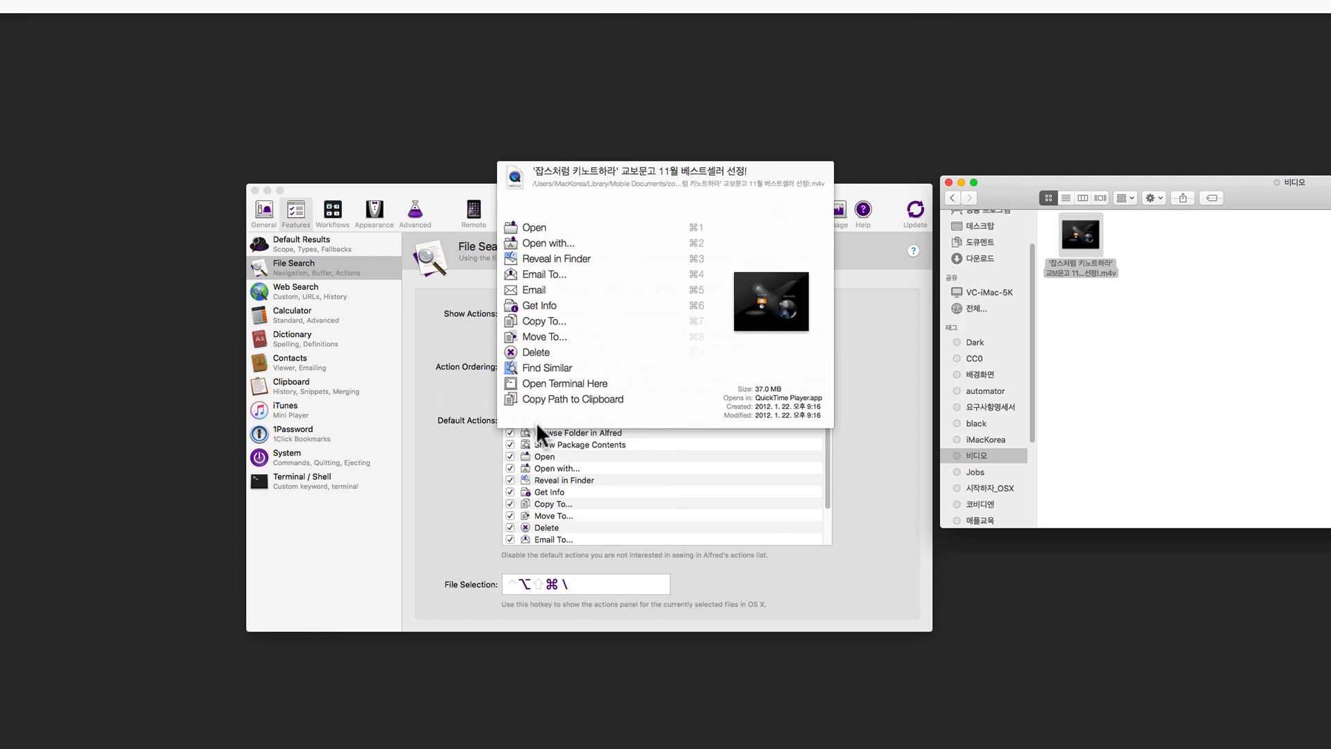
key("Down")
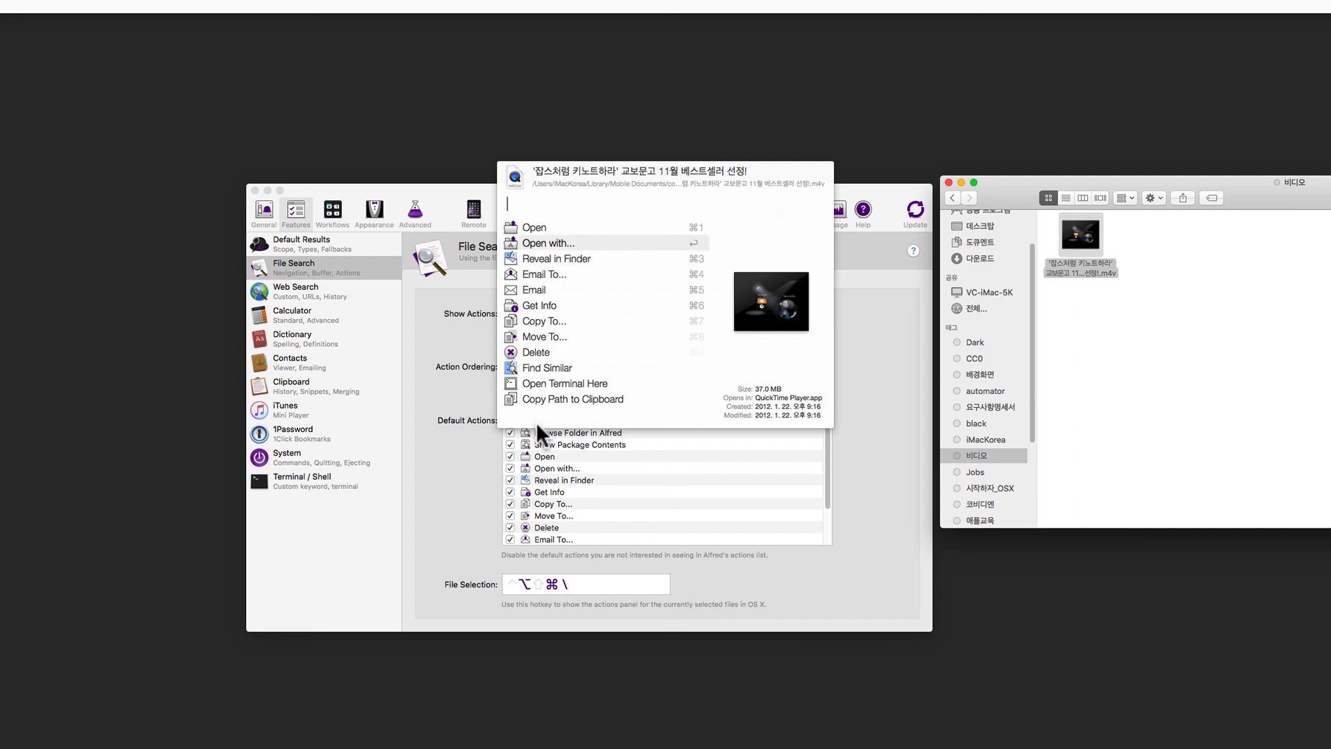
key("Return")
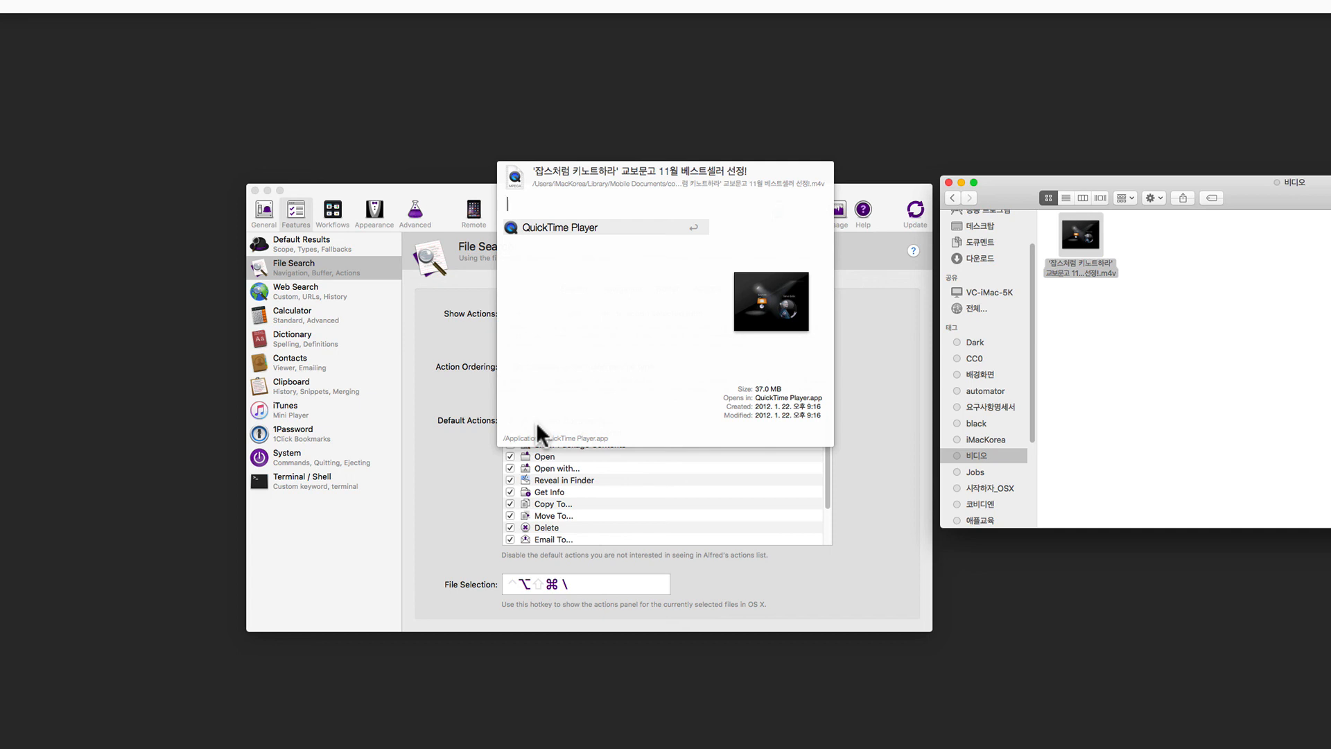
key("super+w")
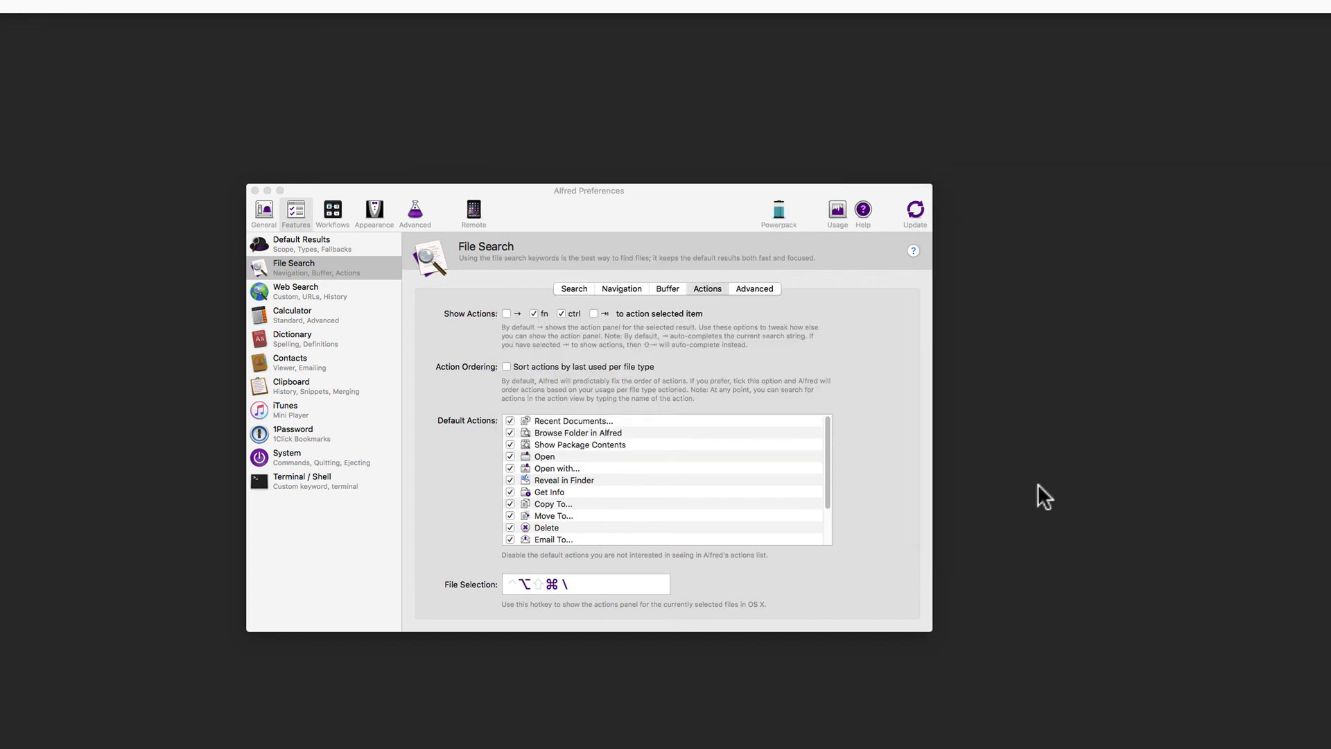
left_click(888, 419)
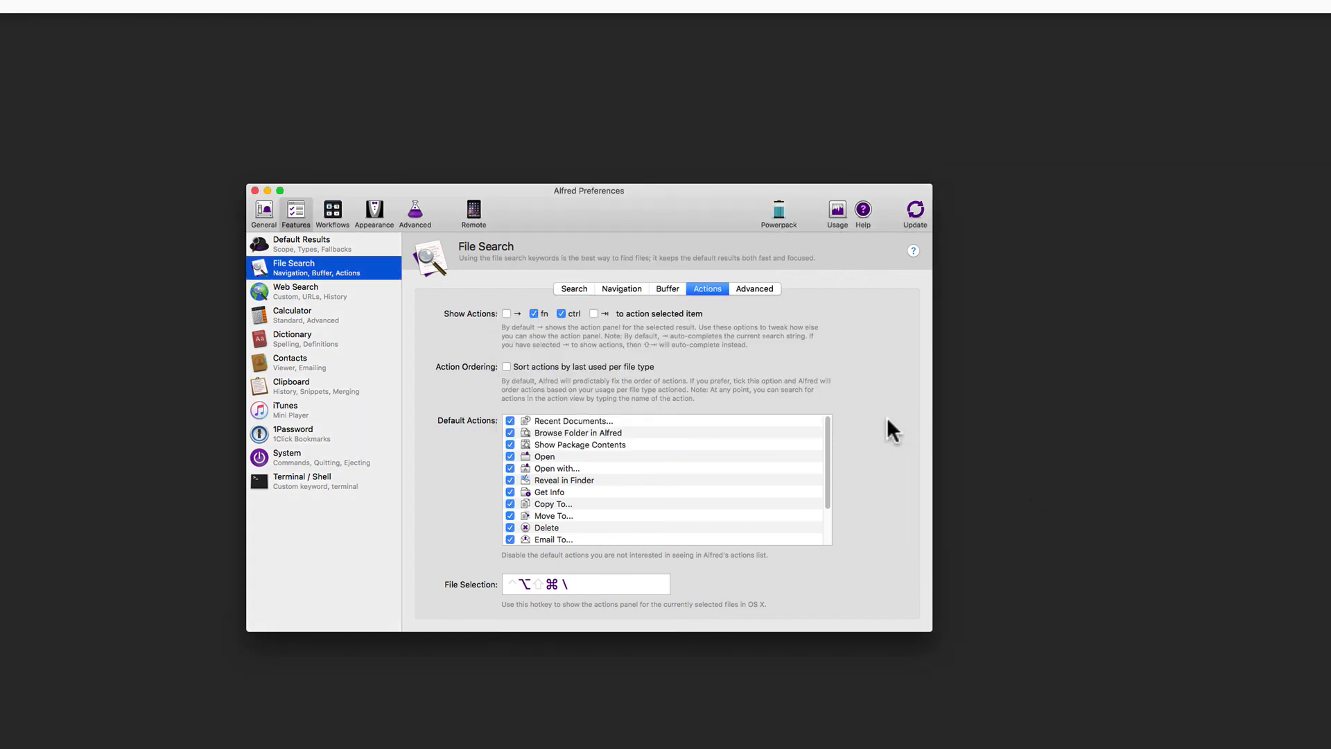